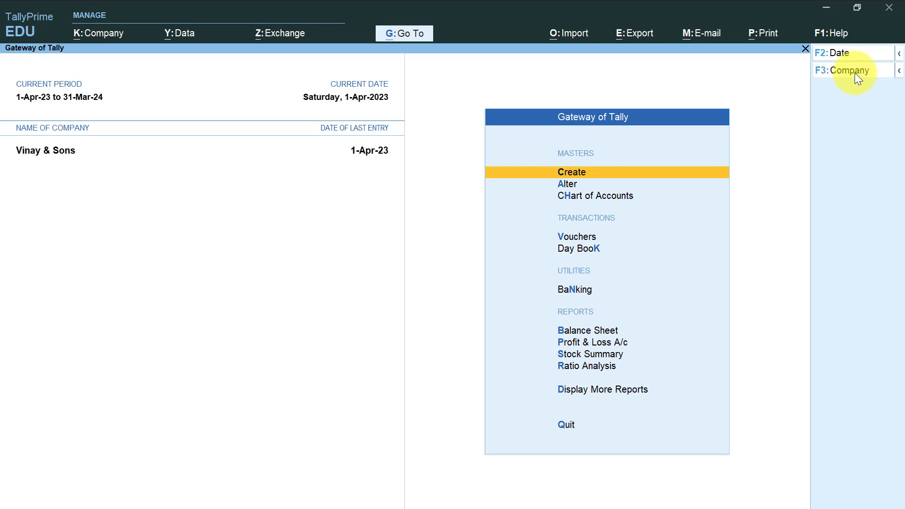
Create a new company named Subhash Traders and enter its two-line address.
click(855, 74)
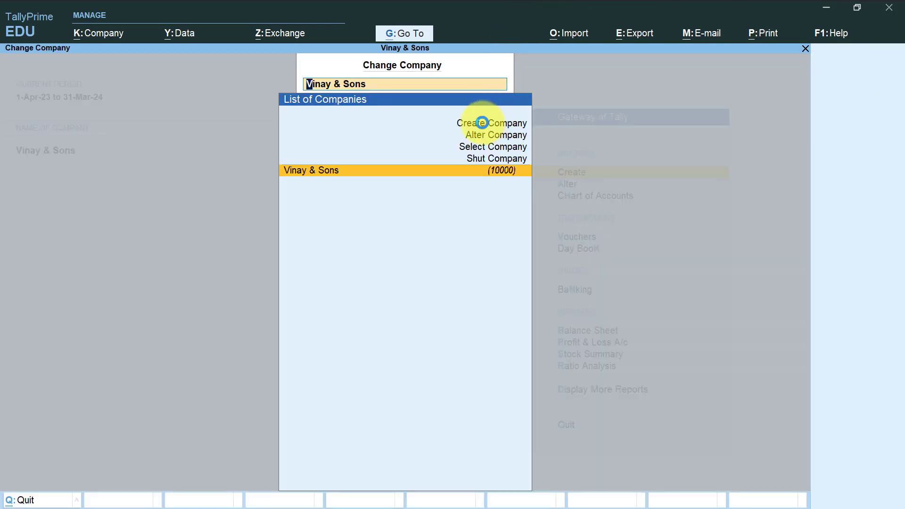
click(482, 123)
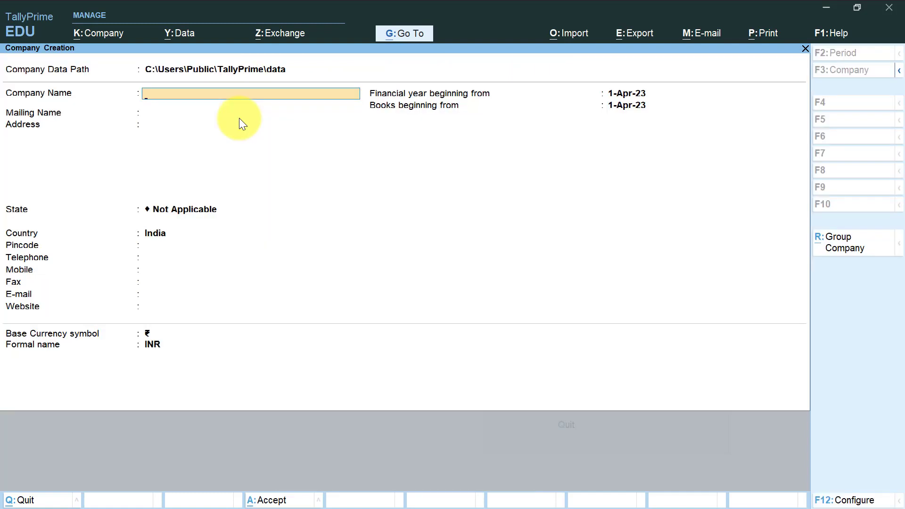
text(Subhash Traders)
key(Return)
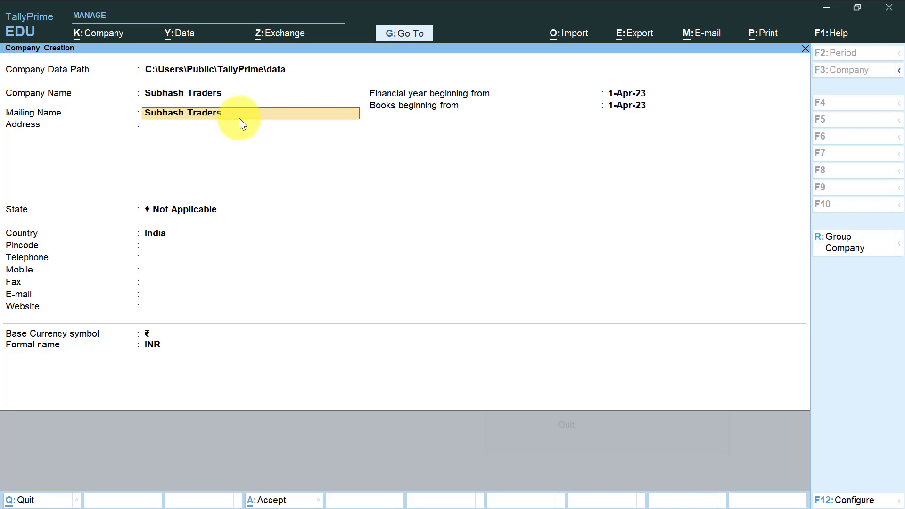
key(Return)
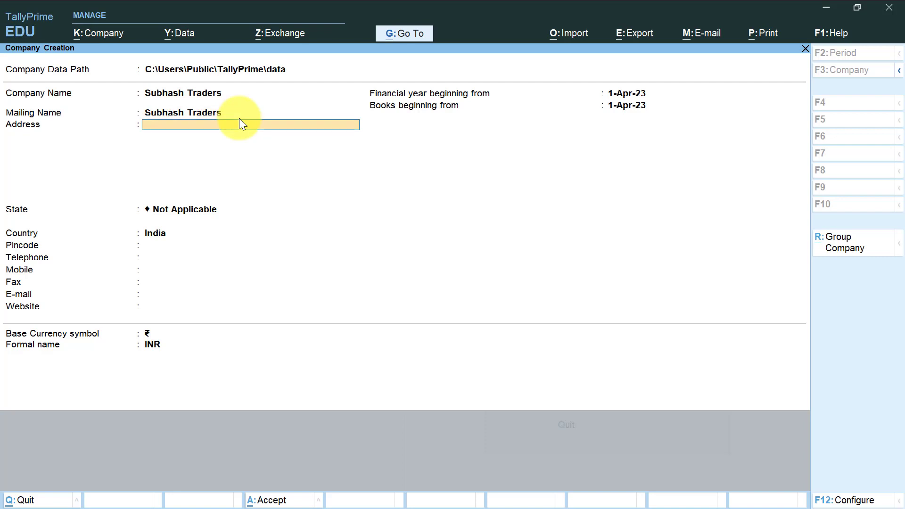
text(C Block Krishna Nagar)
key(Return)
text(Lucknow)
key(Return)
key(Return)
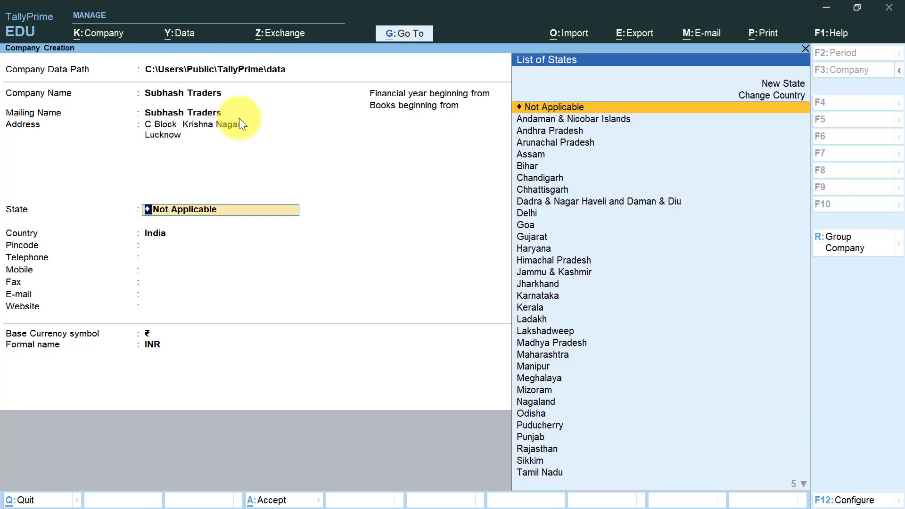
Set the state to Uttar Pradesh, keep 1-Apr-23 as the start dates, and save.
text(U)
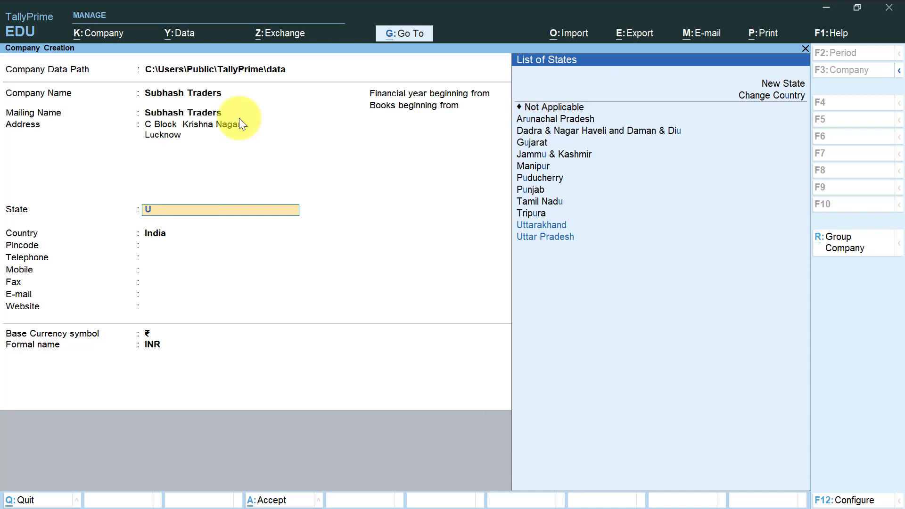
key(Down)
key(Down)
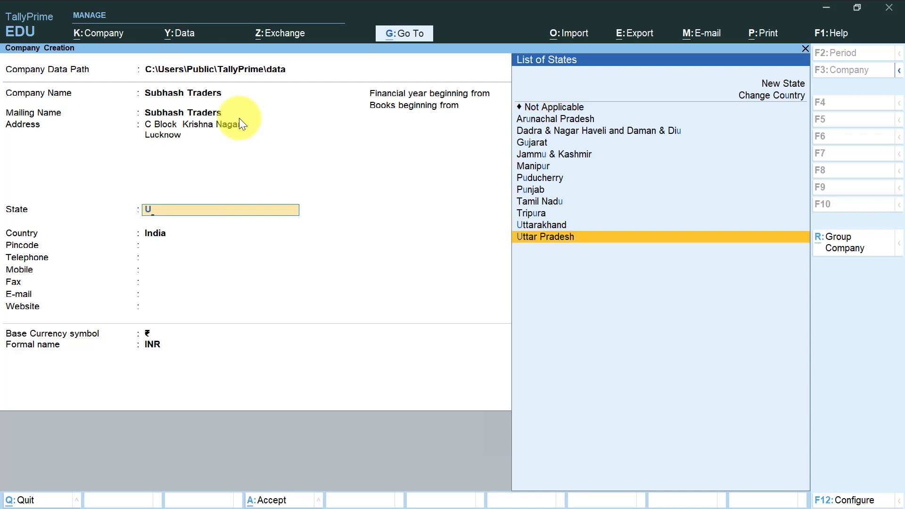
key(Return)
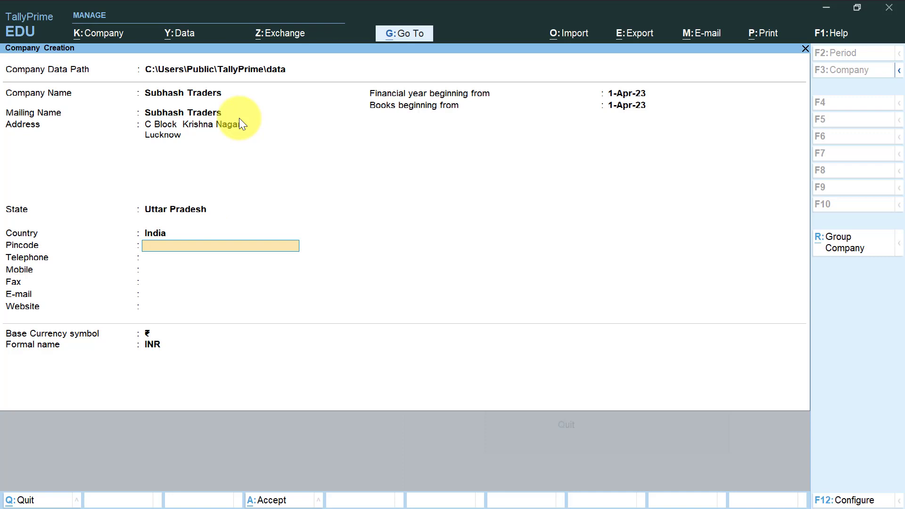
key(Return)
key(Return)
key(Return)
key(Return)
key(Return)
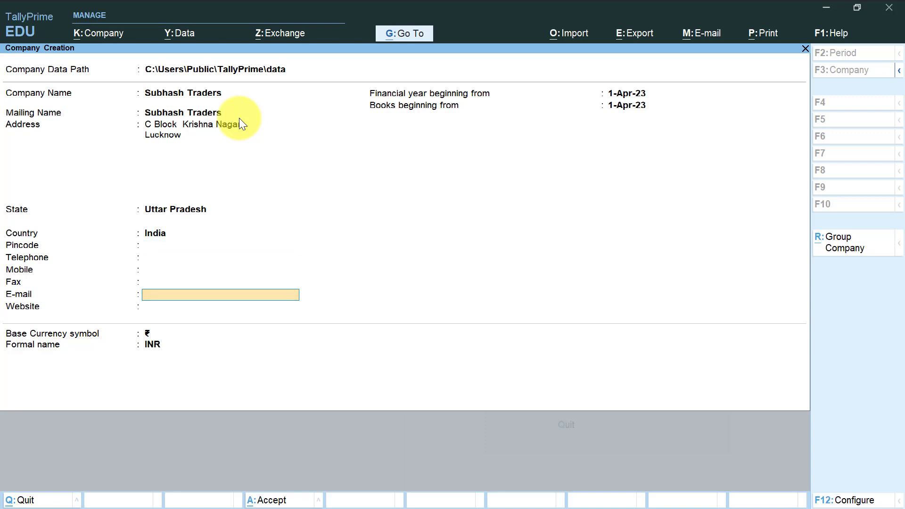
key(Return)
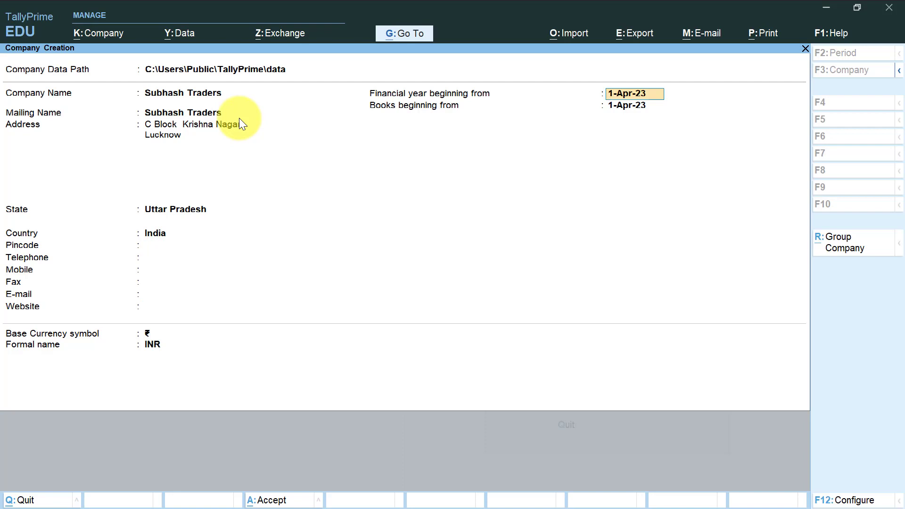
key(Return)
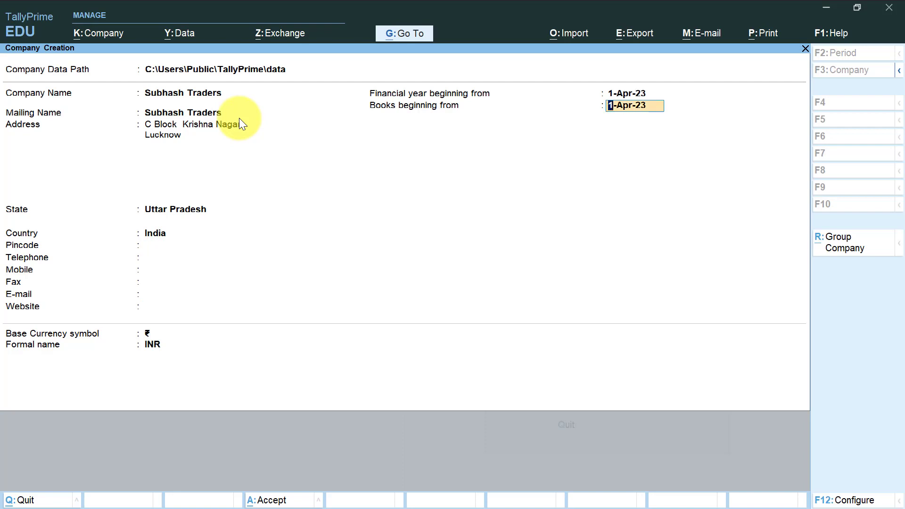
key(Return)
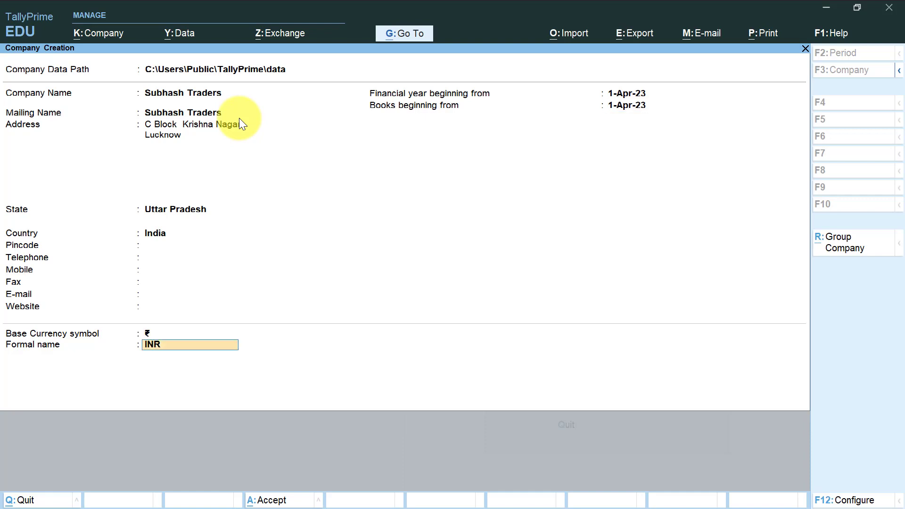
key(Return)
key(Return)
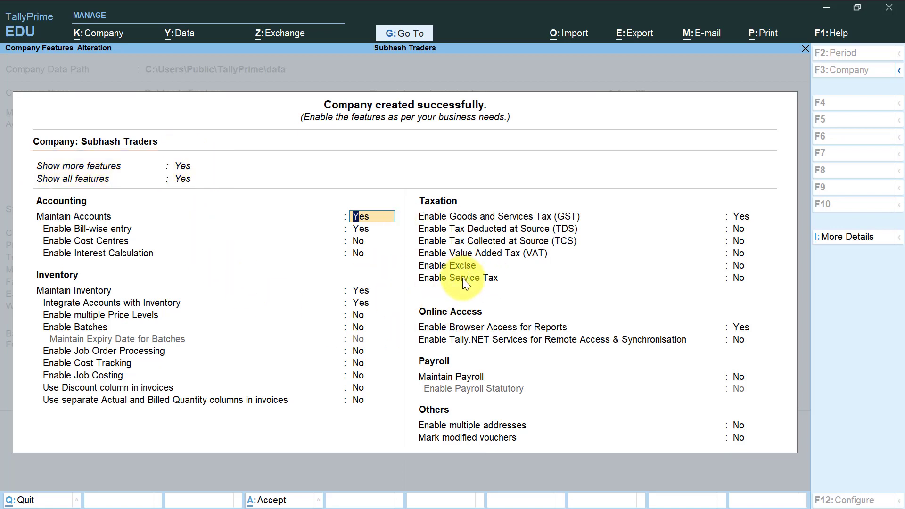
Leave the other company features unchanged and keep GST enabled to reach its GST Details.
key(Down)
key(Down)
key(Down)
key(Down)
key(Down)
key(Down)
key(Down)
key(Down)
key(Down)
key(Down)
key(Down)
key(Down)
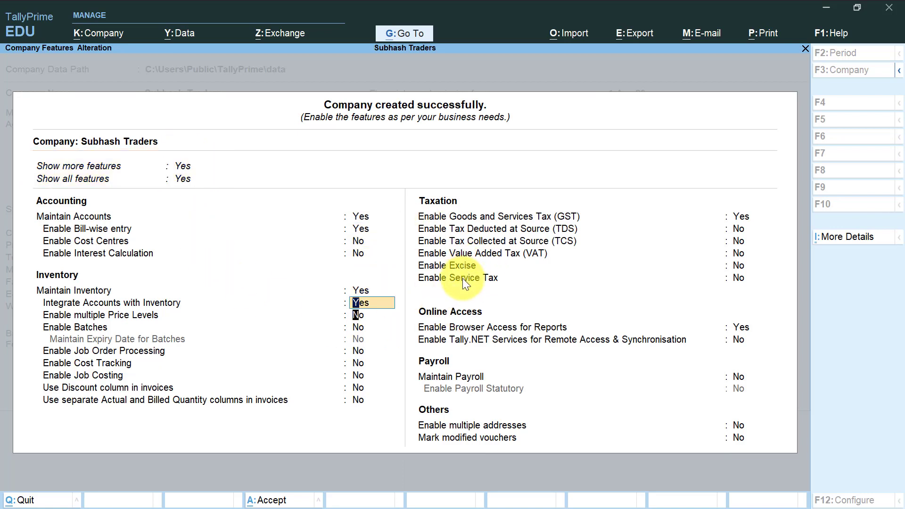
key(Down)
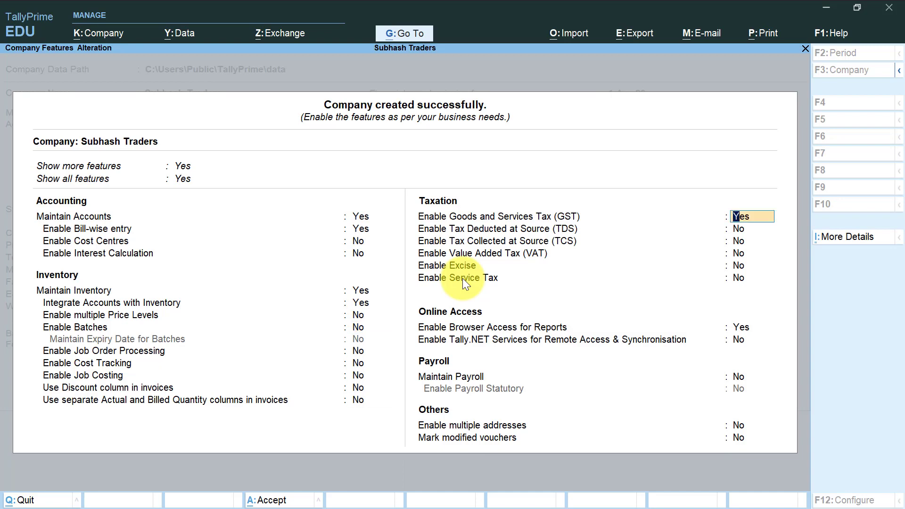
key(Return)
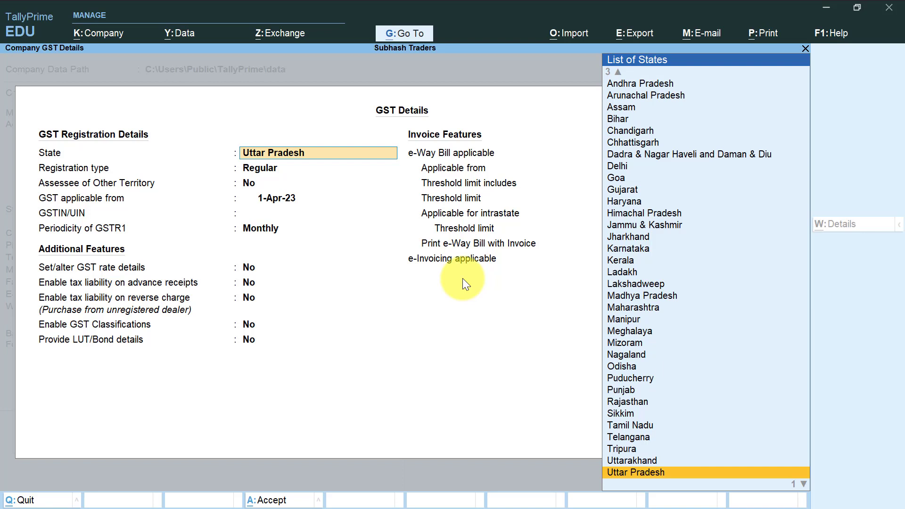
Enter GST details: Uttar Pradesh, Regular from 1-Apr-23, the company's GSTIN, Monthly GSTR1.
key(Return)
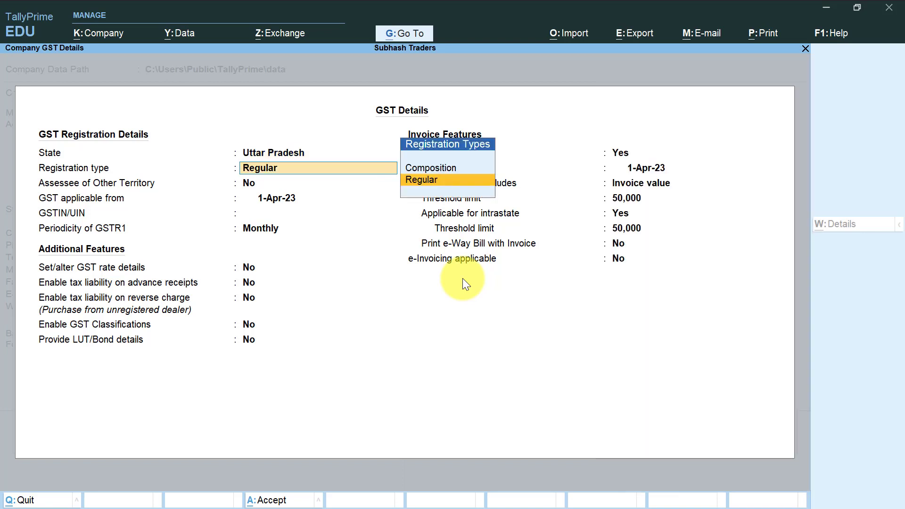
key(Return)
key(Return)
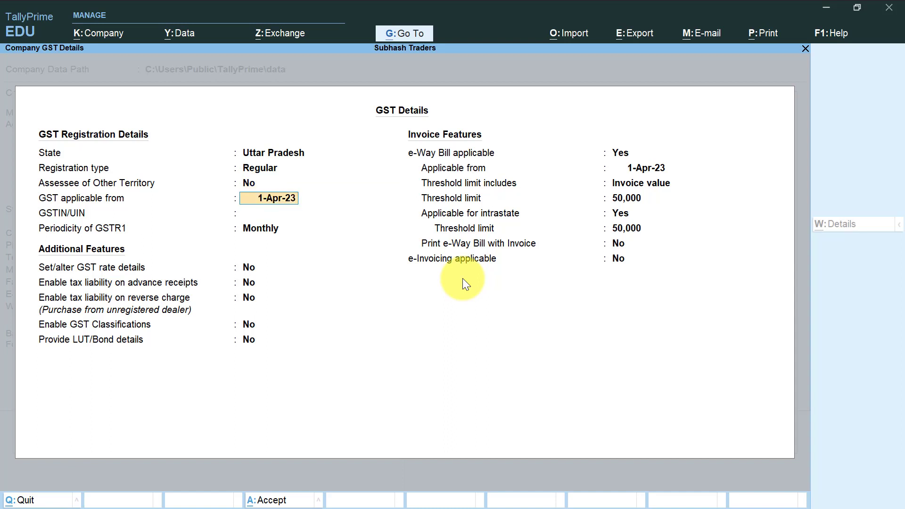
key(Return)
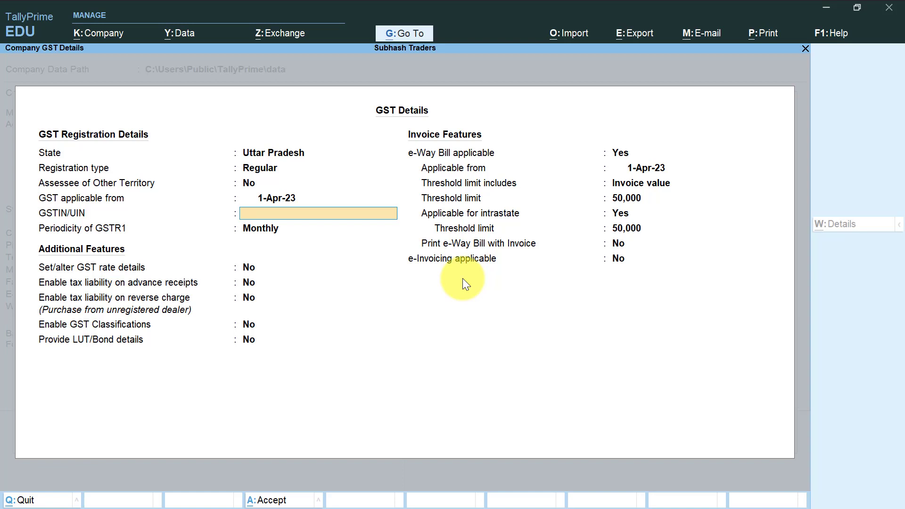
key(ctrl+alt+v)
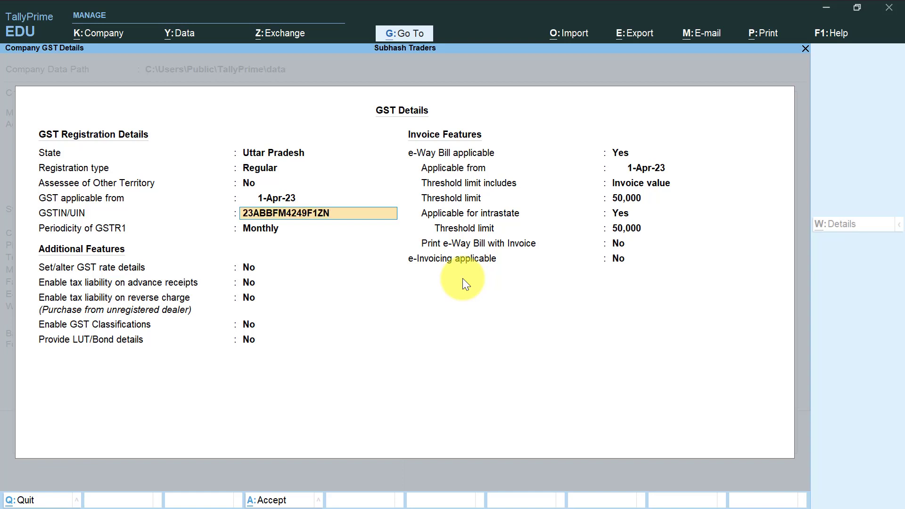
key(Return)
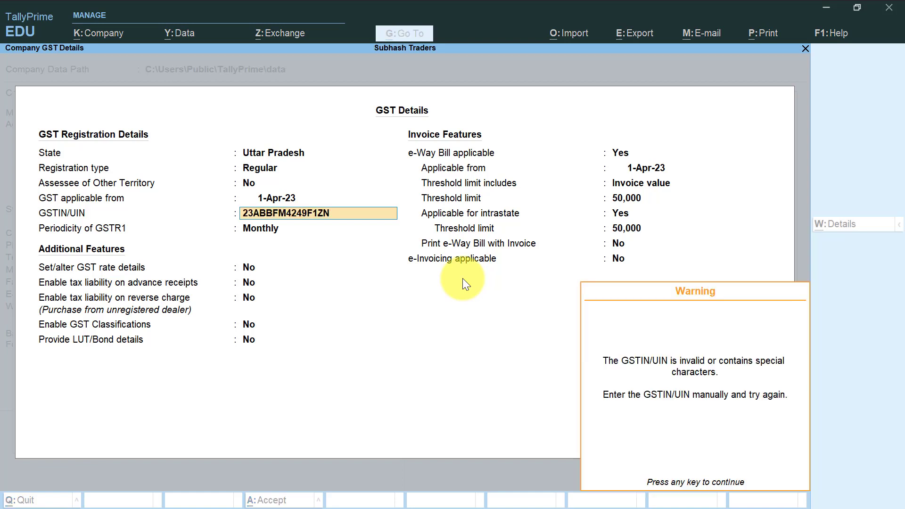
key(Return)
key(Return)
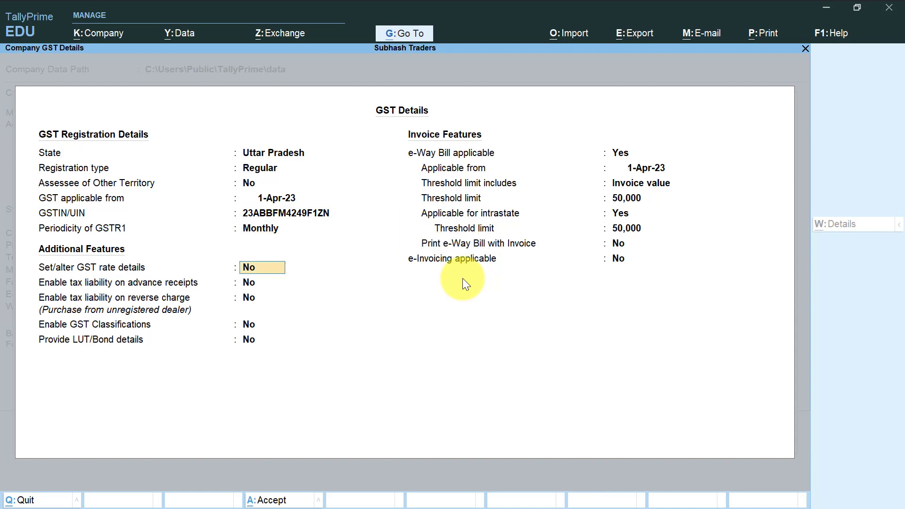
key(Return)
key(Return)
key(Return)
key(Return)
key(Return)
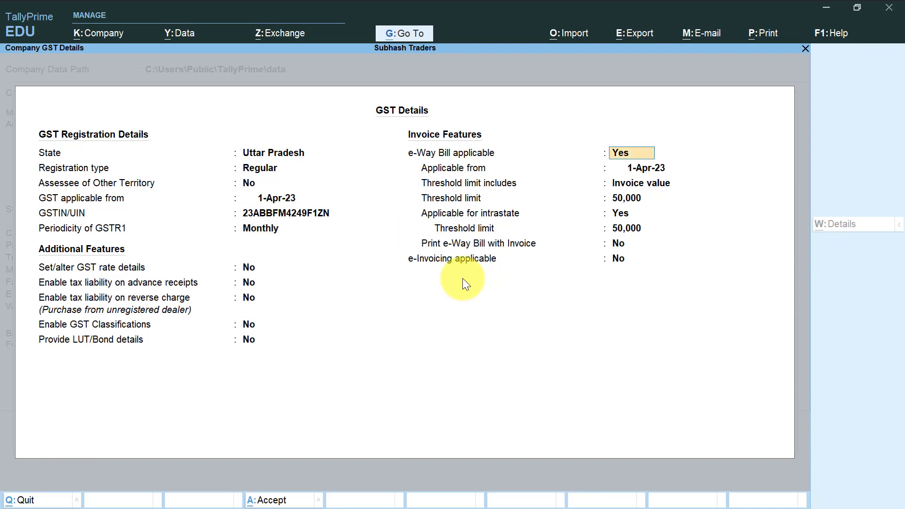
key(Return)
key(Return)
key(Return)
key(Return)
key(Return)
key(Return)
key(Return)
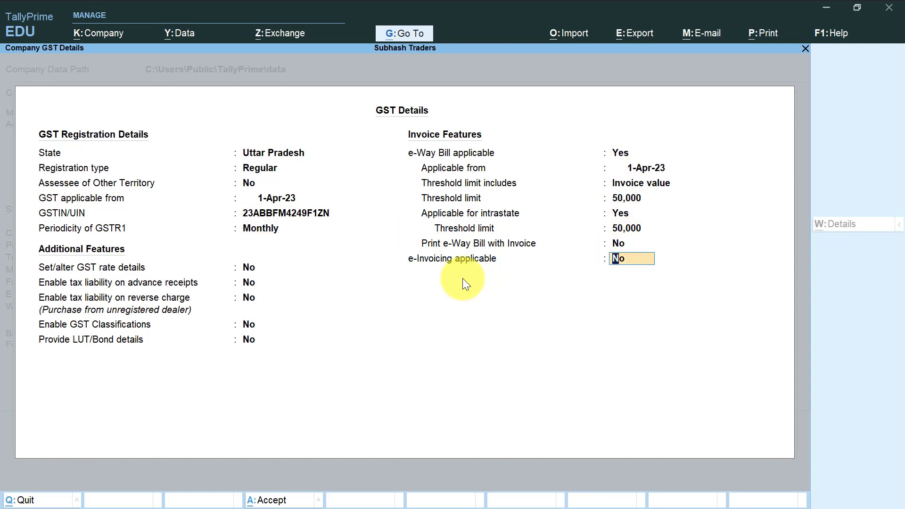
key(Return)
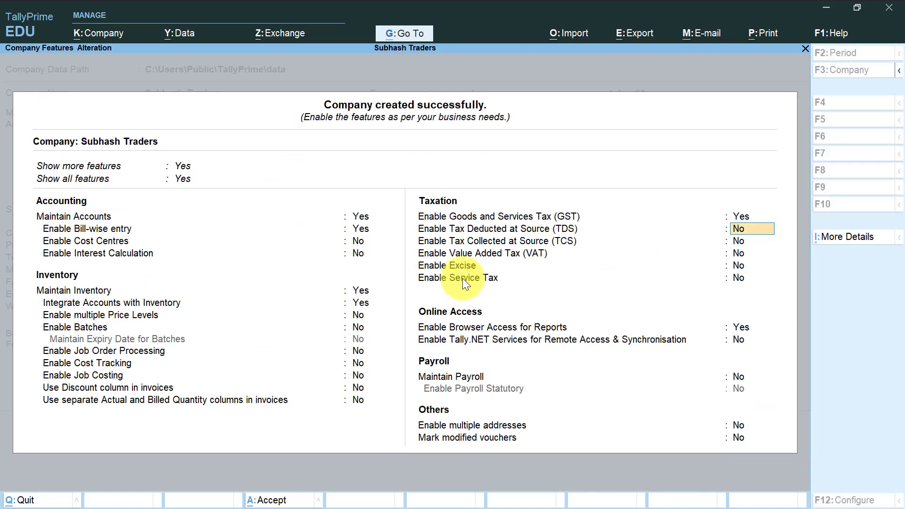
Accept the company features, open voucher entry and switch it to a Sales voucher.
key(Return)
key(Return)
key(Return)
key(Return)
key(Return)
key(Return)
key(Return)
key(Return)
key(Return)
key(Return)
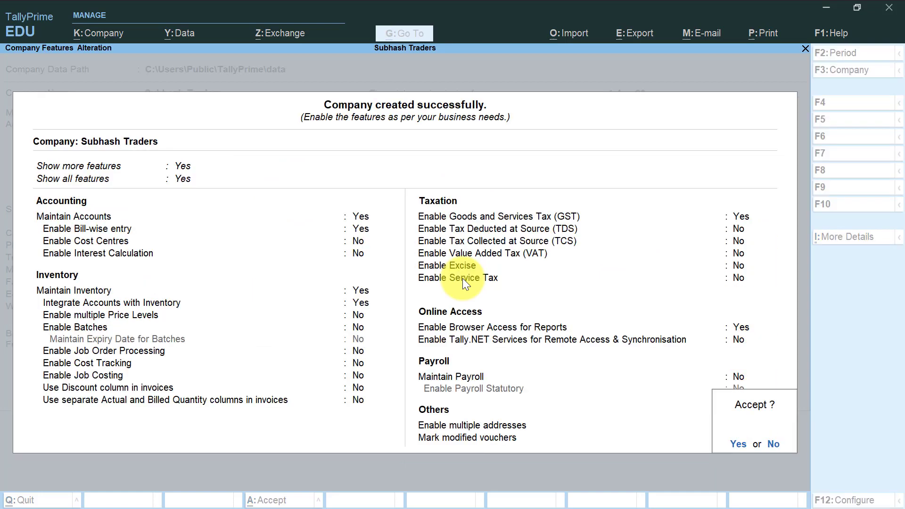
key(Return)
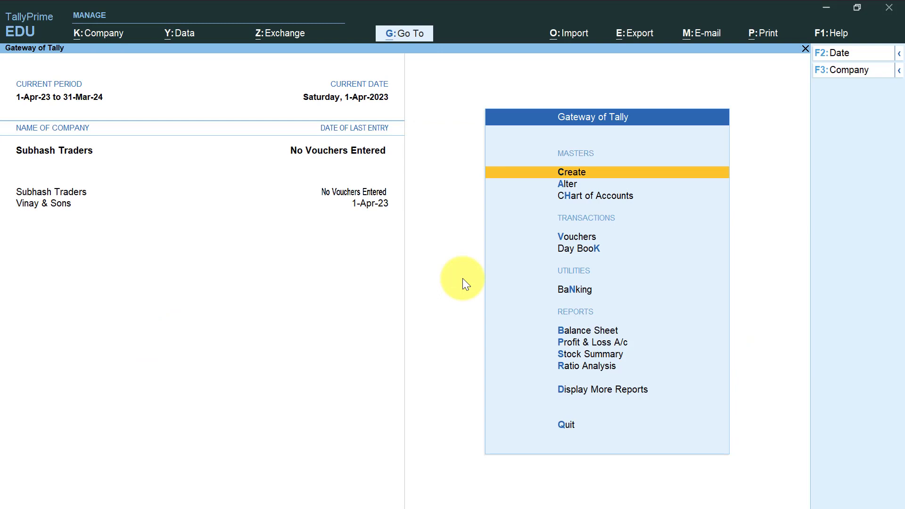
key(Down)
key(Down)
key(Down)
key(Down)
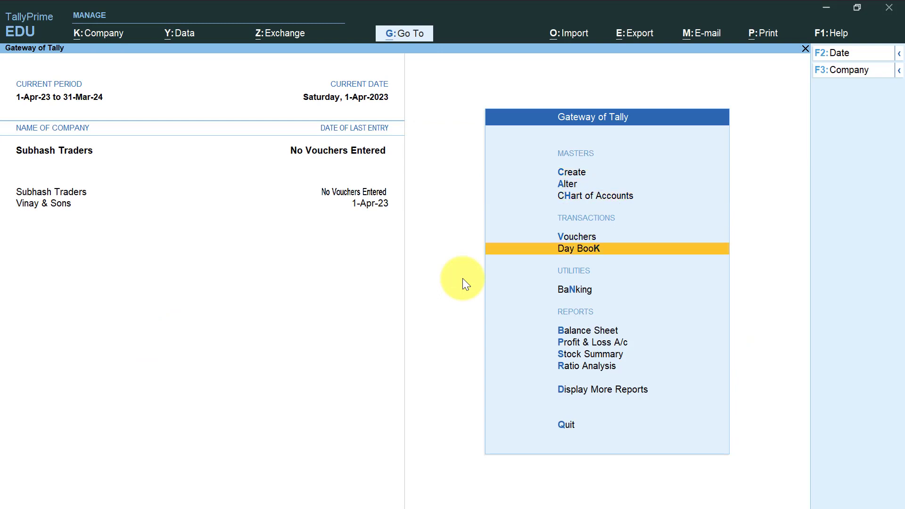
key(Up)
key(Return)
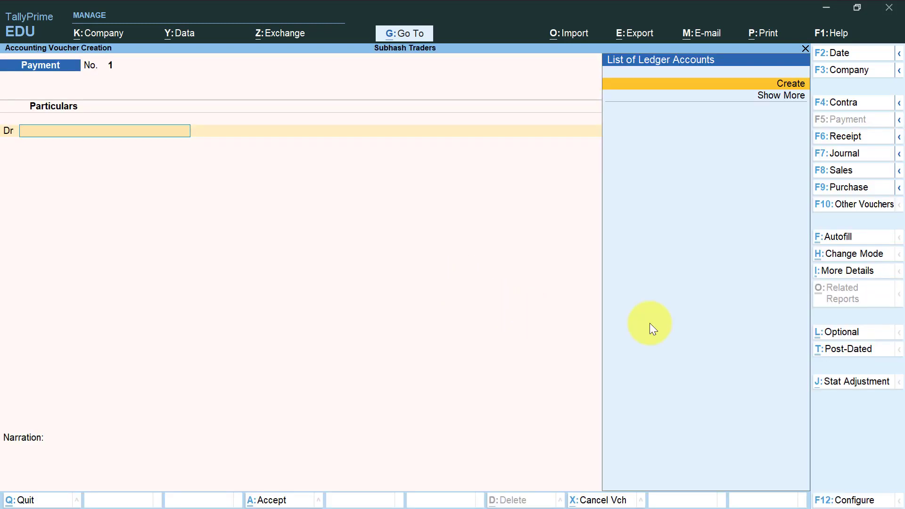
click(843, 178)
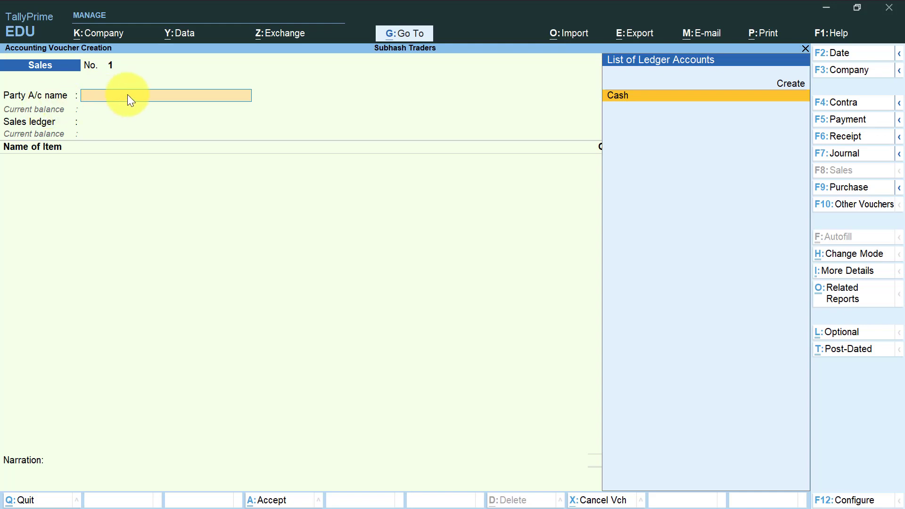
Create a new party ledger with the customer's name under Sundry Debtors.
key(alt+c)
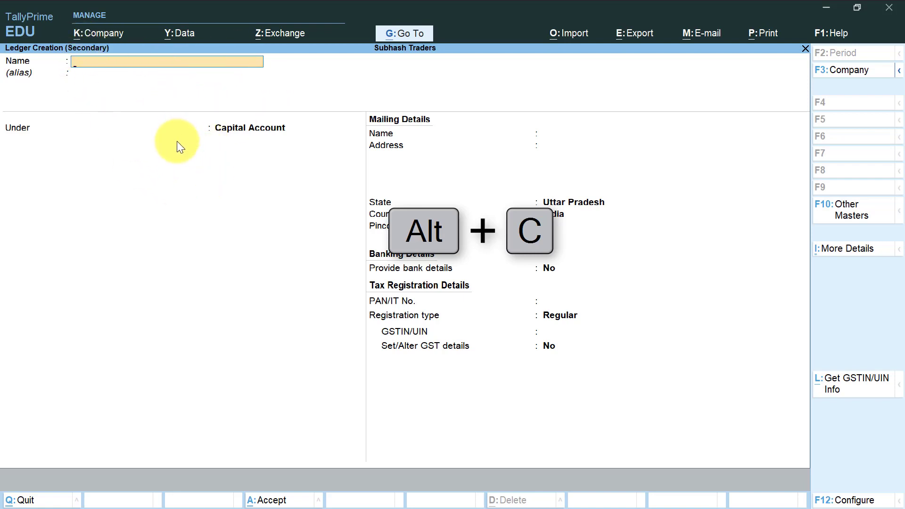
text(Amit Kumar)
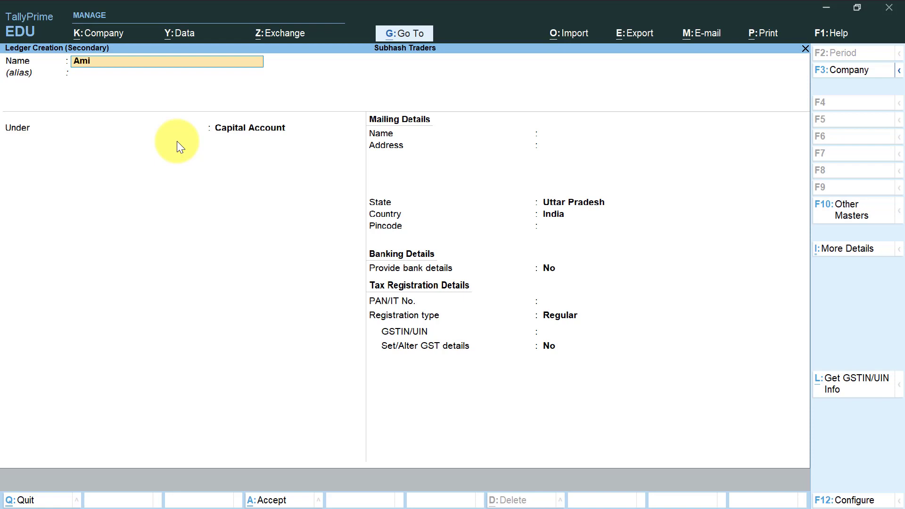
key(Return)
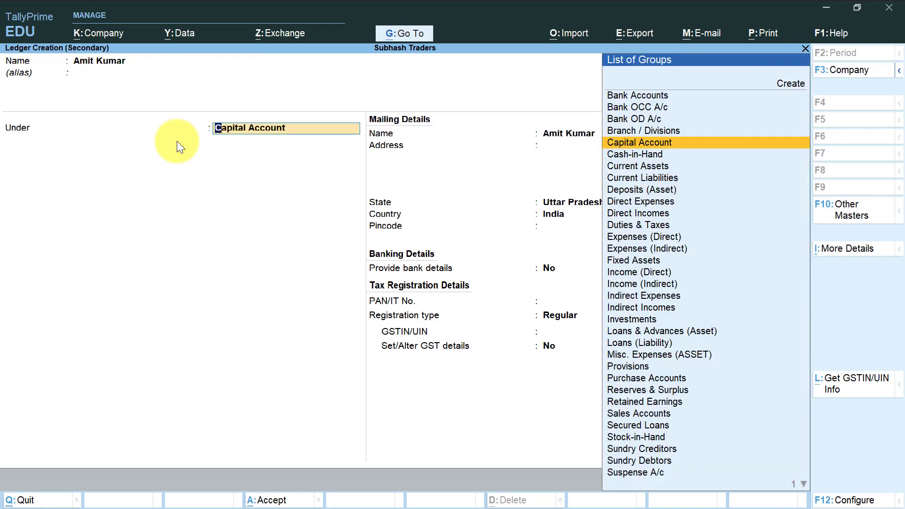
text(Su)
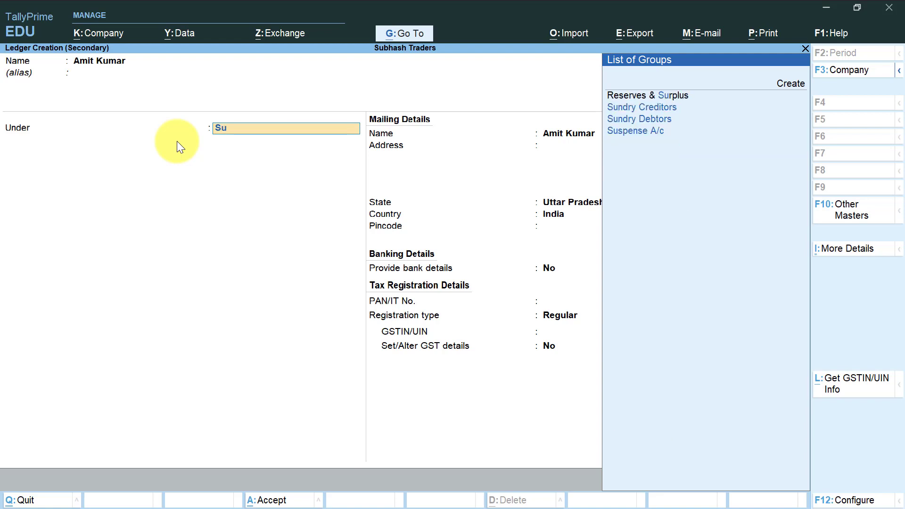
key(Down)
key(Down)
key(Return)
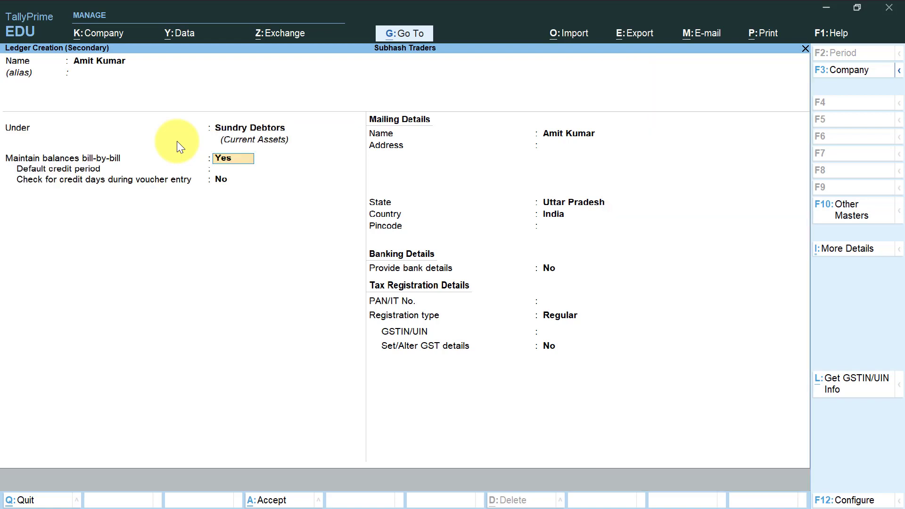
Give the ledger state Uttar Pradesh, Regular registration and the customer's GSTIN, then save it.
key(Return)
key(Return)
key(Return)
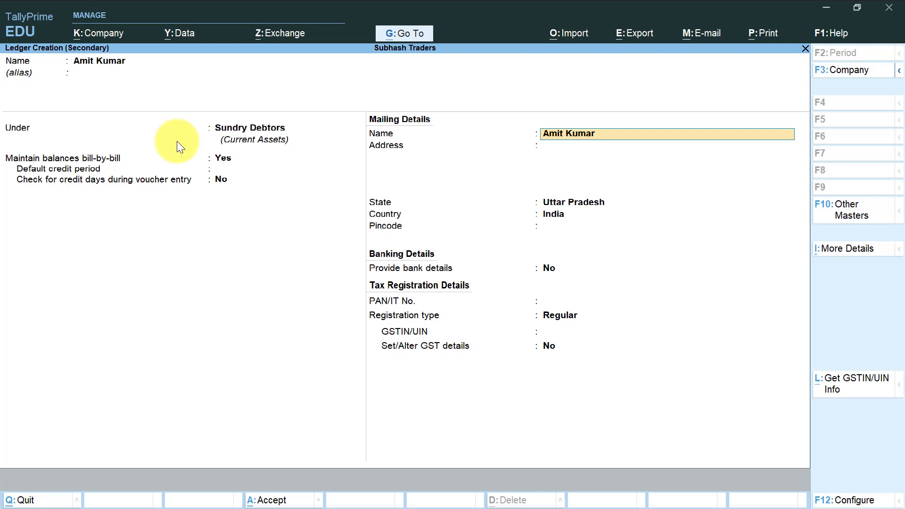
key(Return)
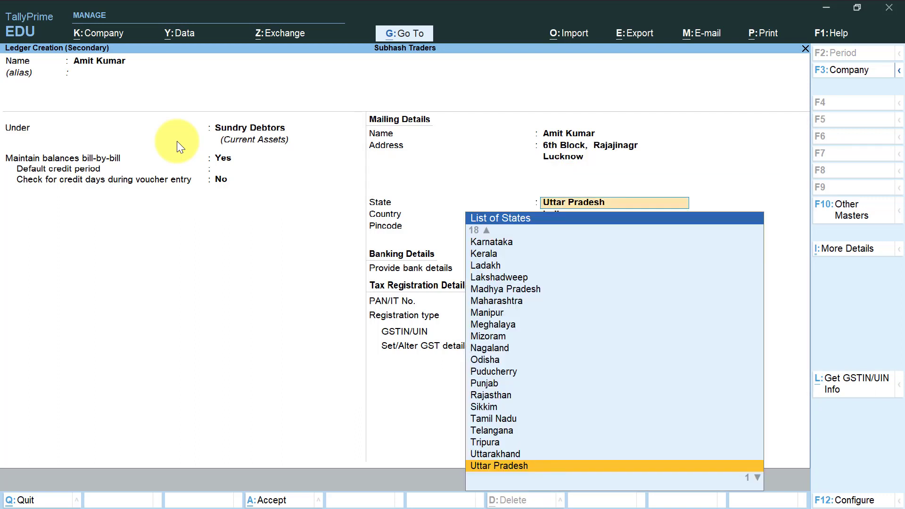
key(Return)
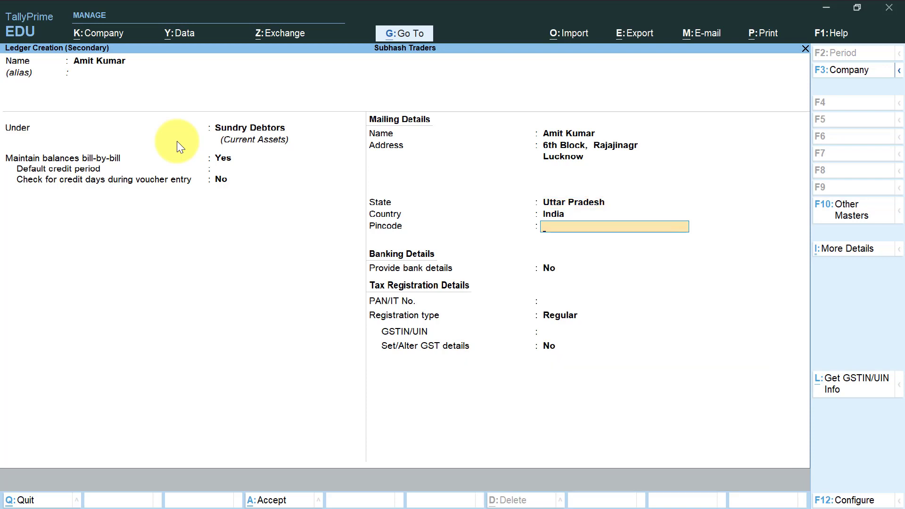
key(Return)
key(Return)
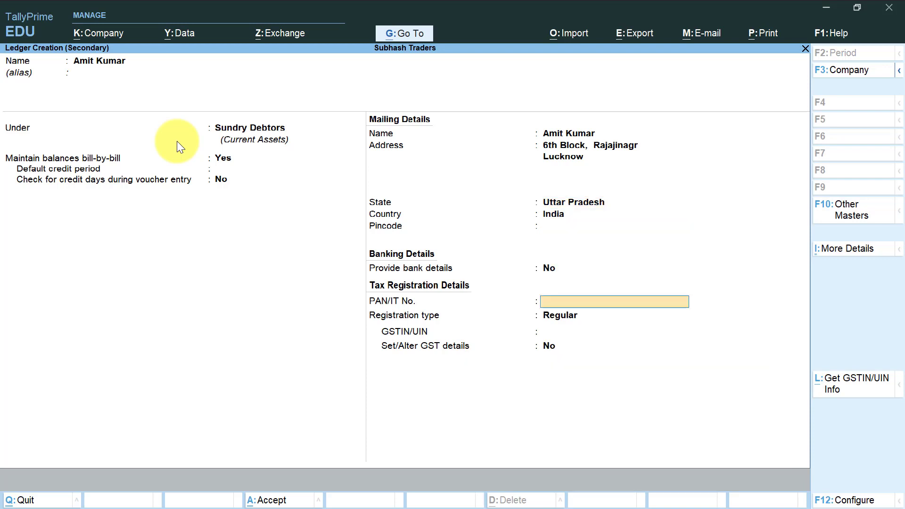
key(Return)
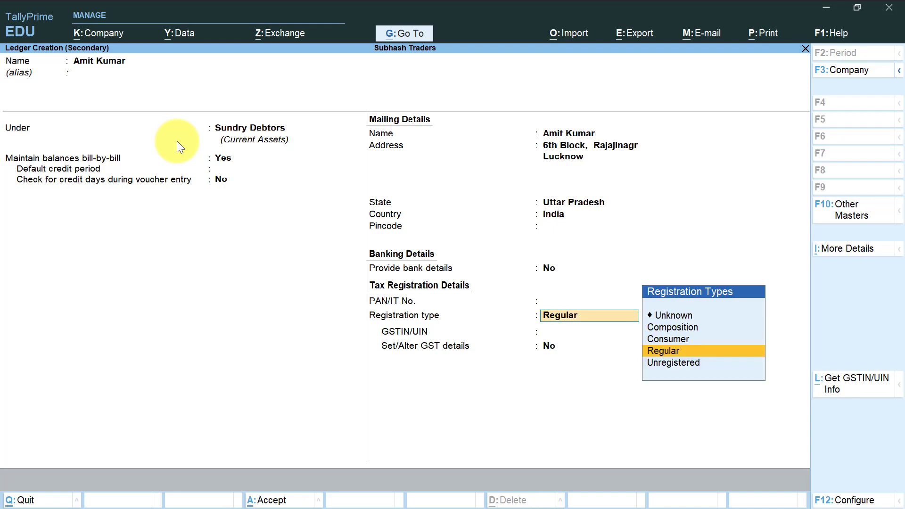
key(Return)
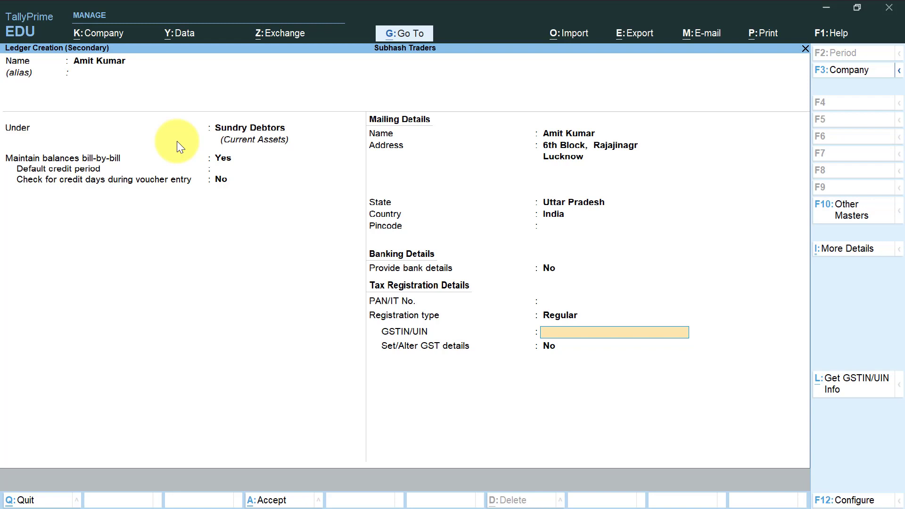
text(23ABDFA2548L1ZM)
key(Return)
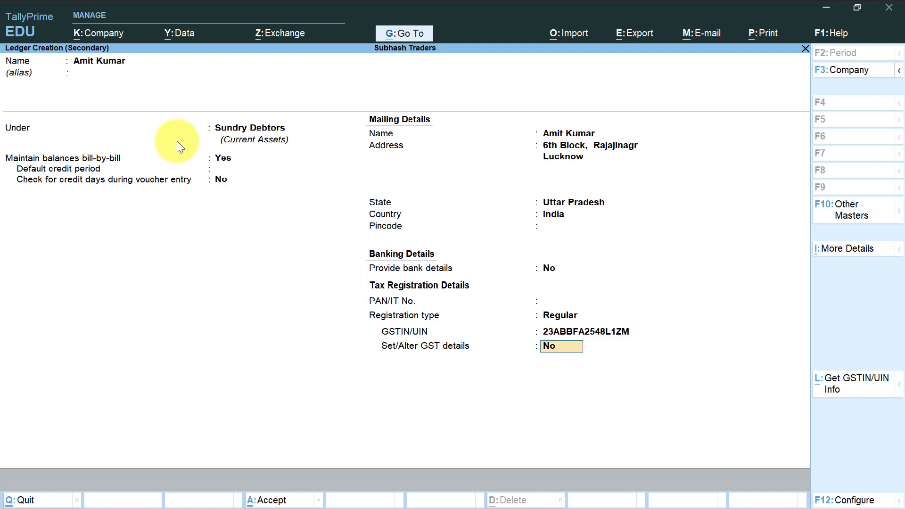
key(Return)
key(Return)
key(Return)
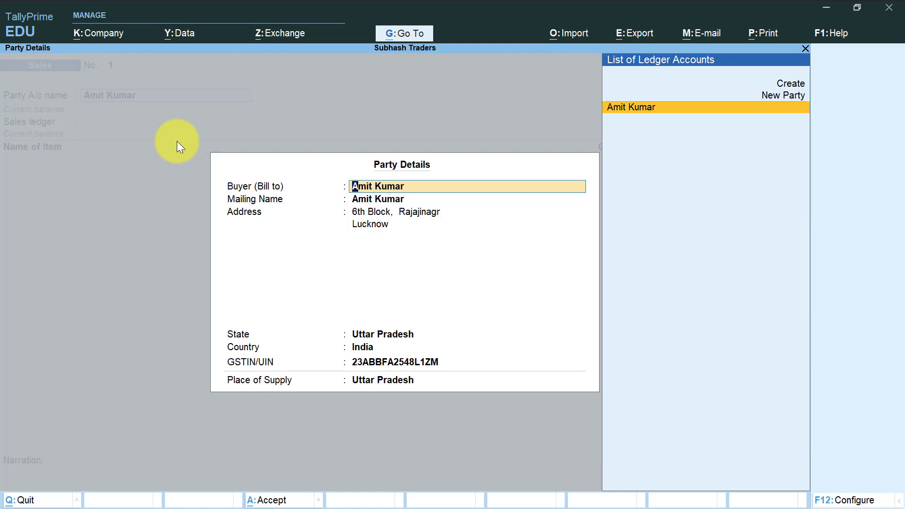
Accept the party details and create a ledger named Sale under Sales Accounts.
key(ctrl+a)
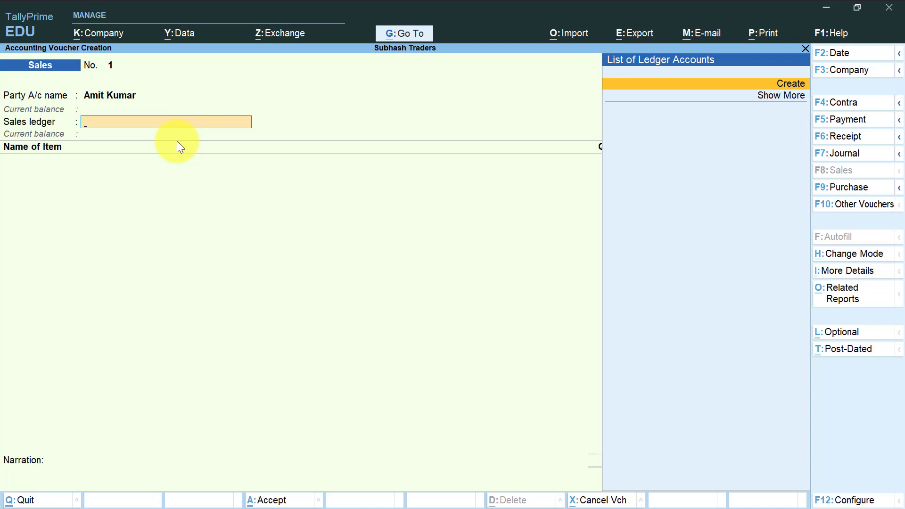
key(Return)
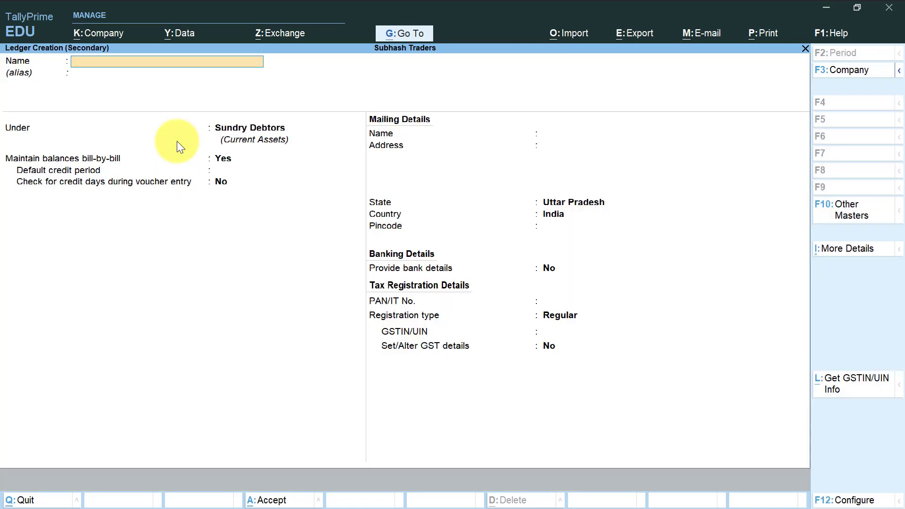
text(Sale)
key(Return)
text(Sa)
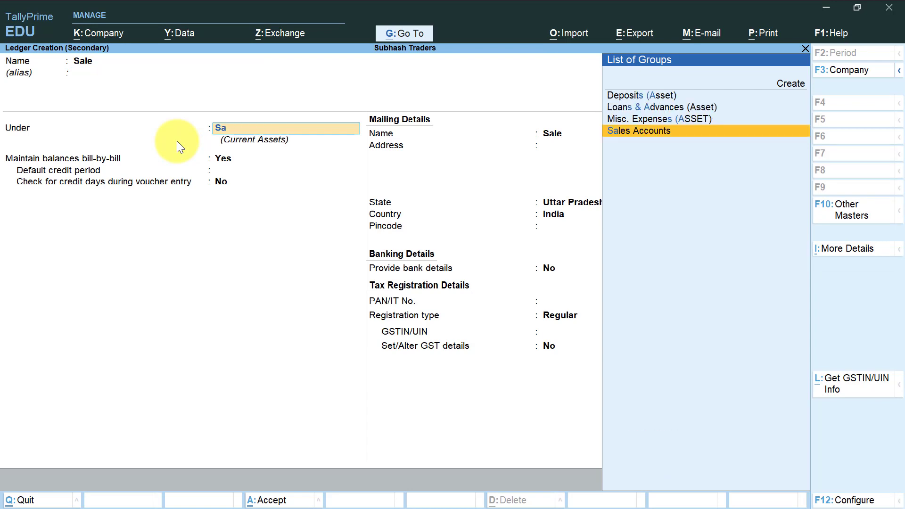
key(Return)
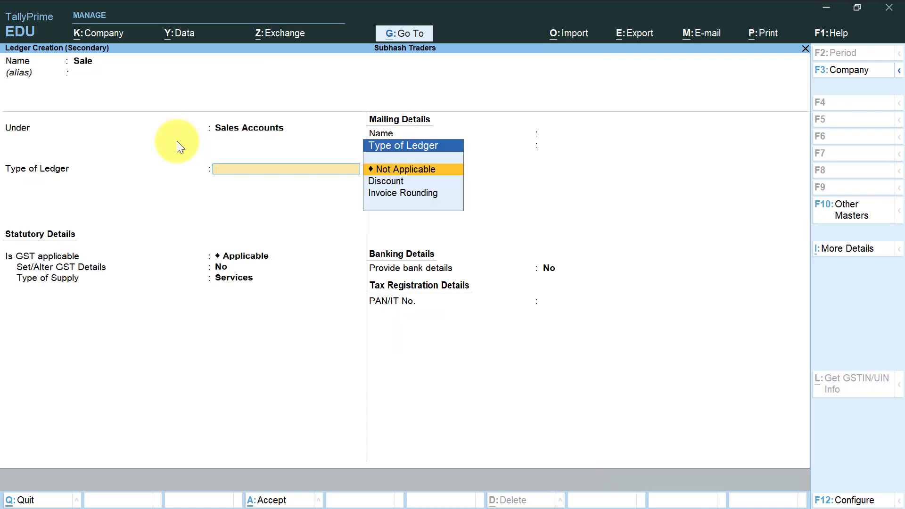
Keep GST applicable with Goods as the supply type and save the Sale ledger.
key(Return)
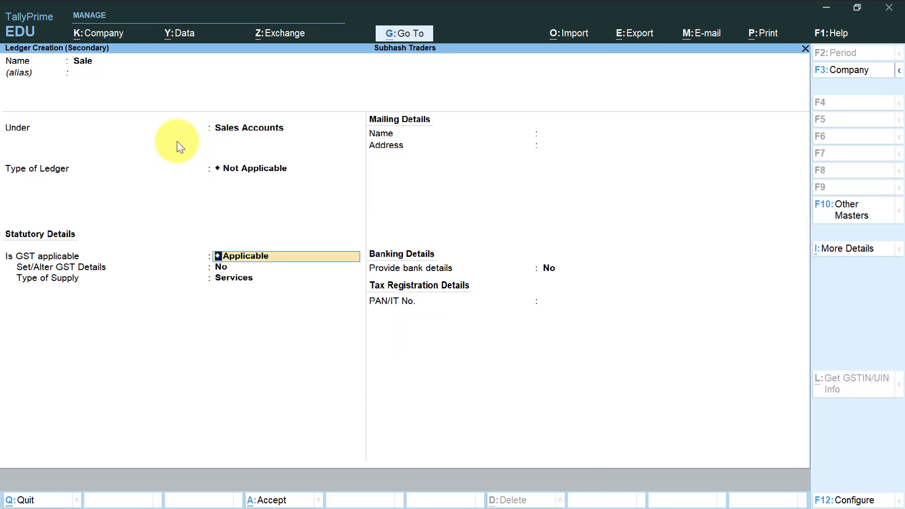
key(Return)
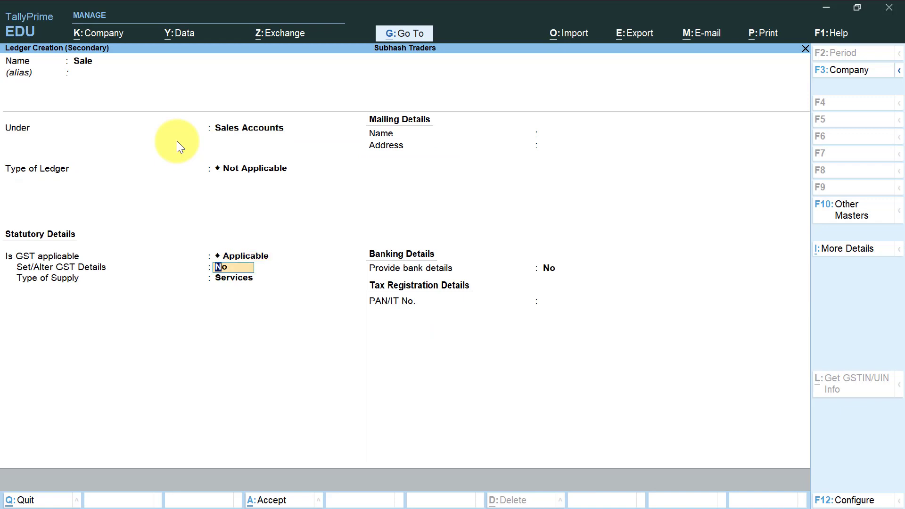
key(Return)
key(Up)
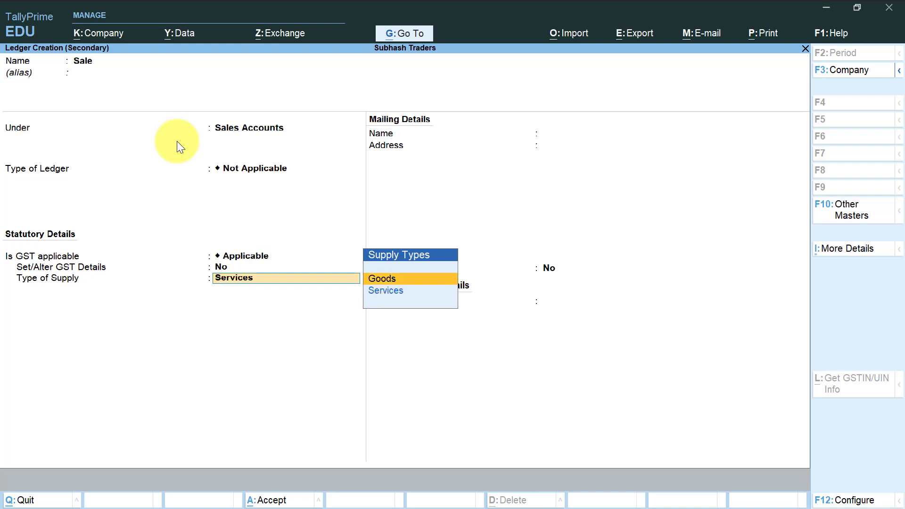
key(Return)
key(Return)
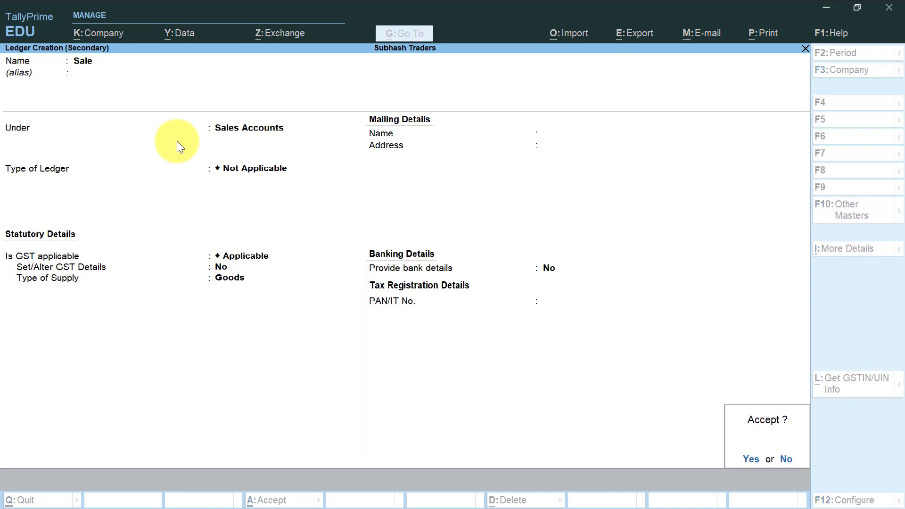
key(Return)
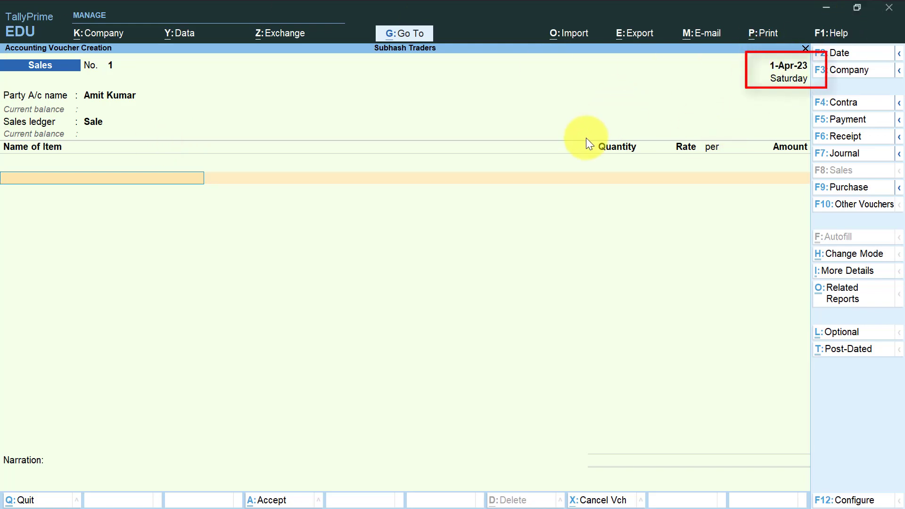
key(F2)
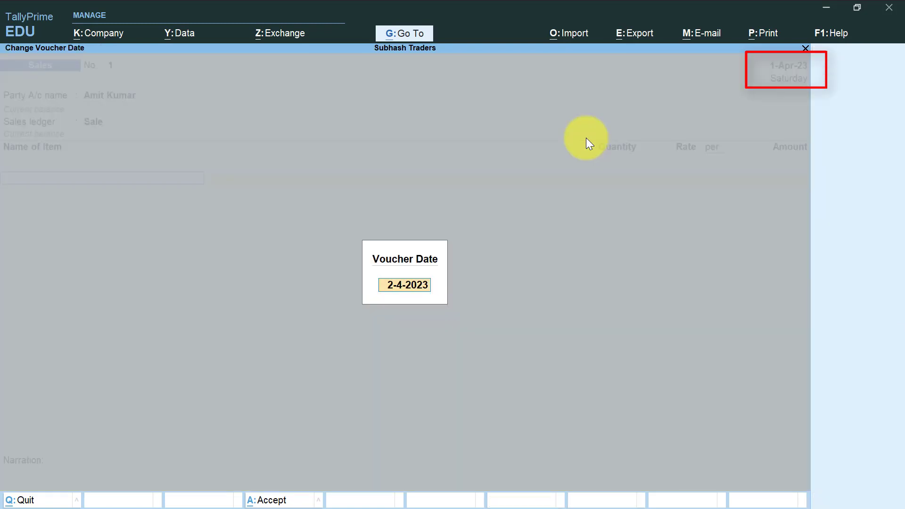
Date the voucher 1-Jun-23 (typed 1.6) and start a new stock item for the first line.
text(1)
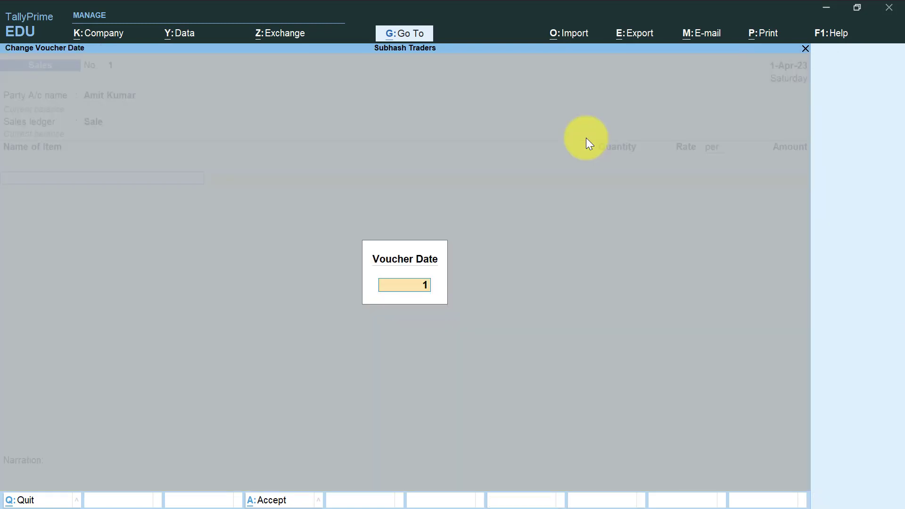
text(.6)
key(Return)
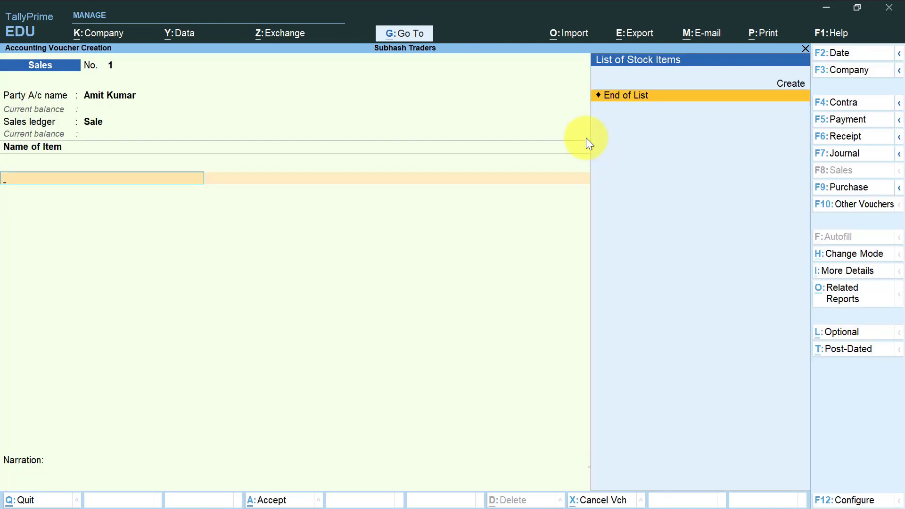
key(BackSpace)
key(Return)
key(alt+c)
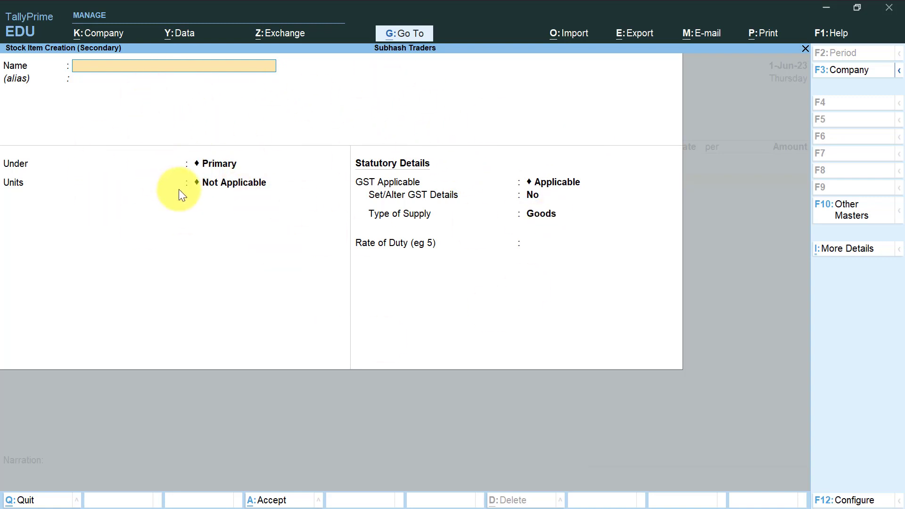
Name the stock item Sony Monitor, correcting the mistyped name.
text(Sony Monitoe)
key(Return)
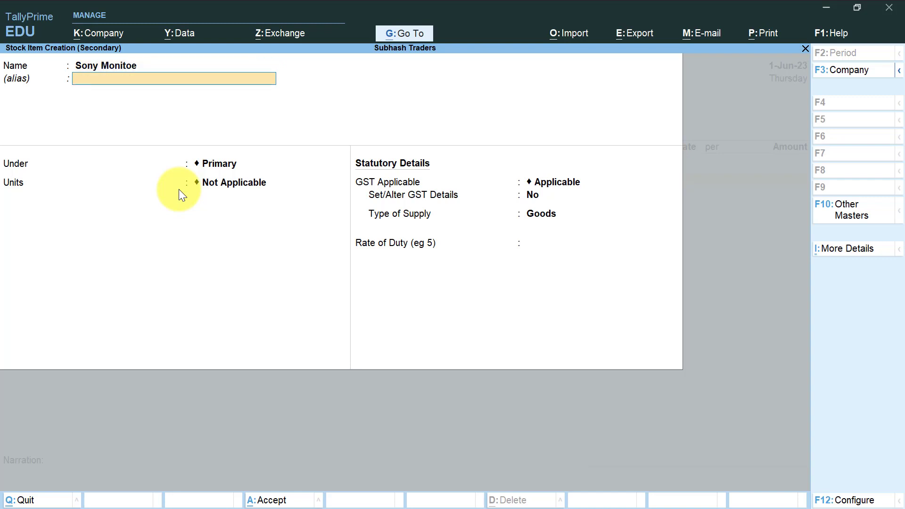
key(Return)
key(Return)
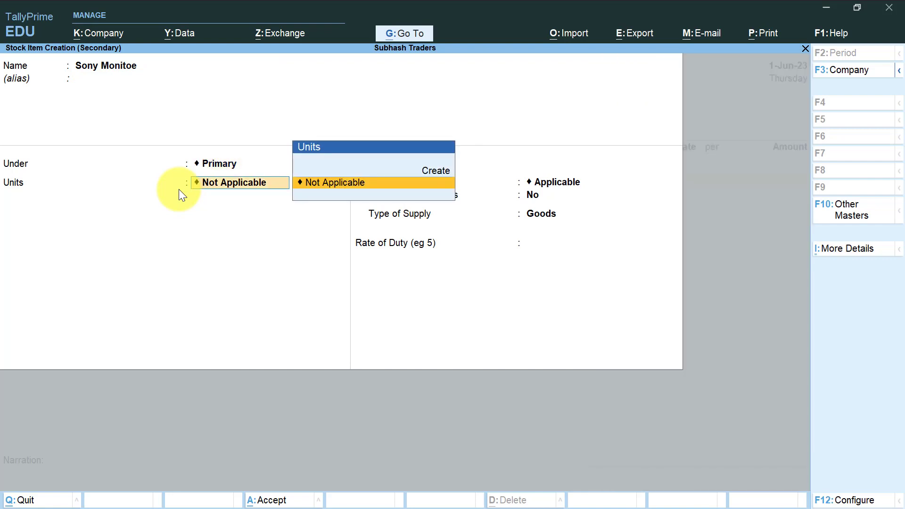
key(BackSpace)
key(BackSpace)
key(BackSpace)
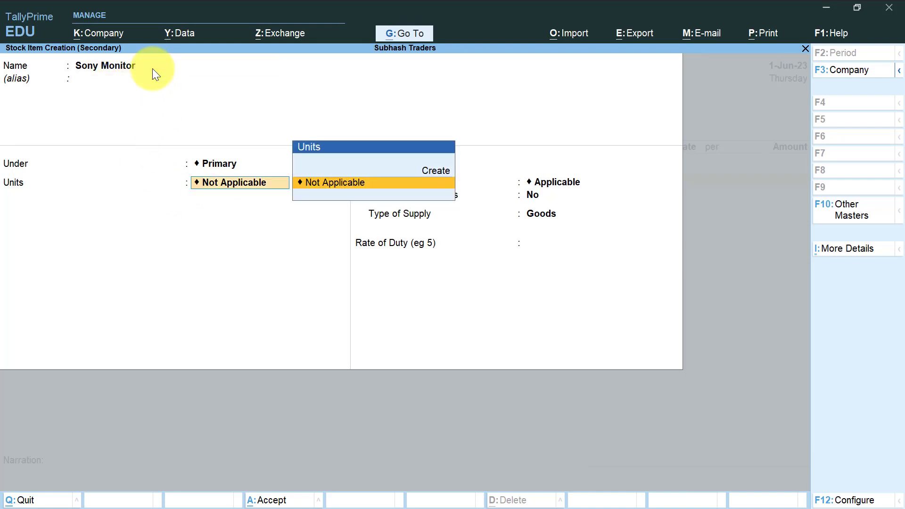
Create a new unit pcs. with quantity code PCS-PIECES for the item.
key(alt+c)
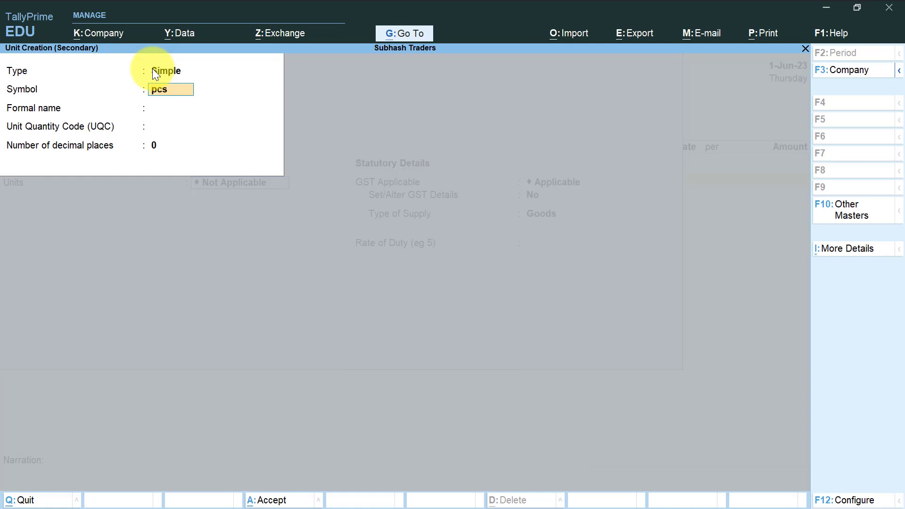
text(pcs.)
key(Return)
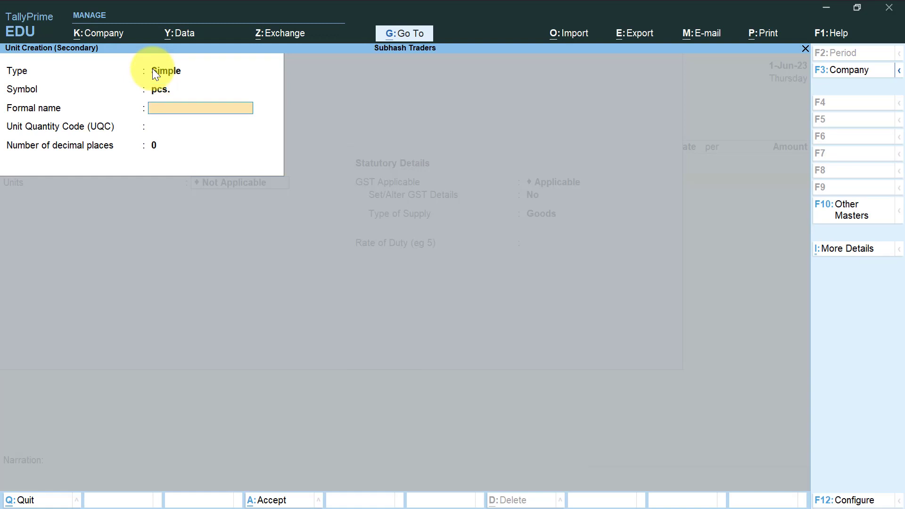
key(Return)
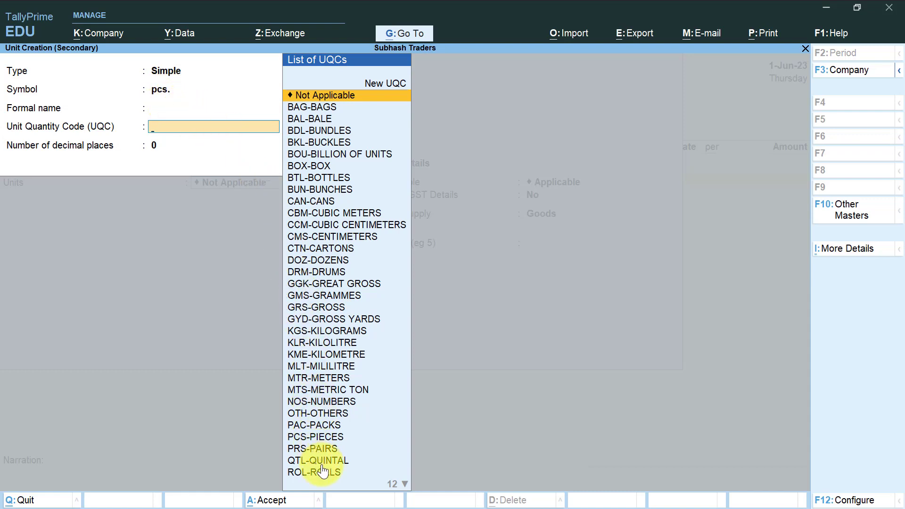
click(331, 438)
click(331, 437)
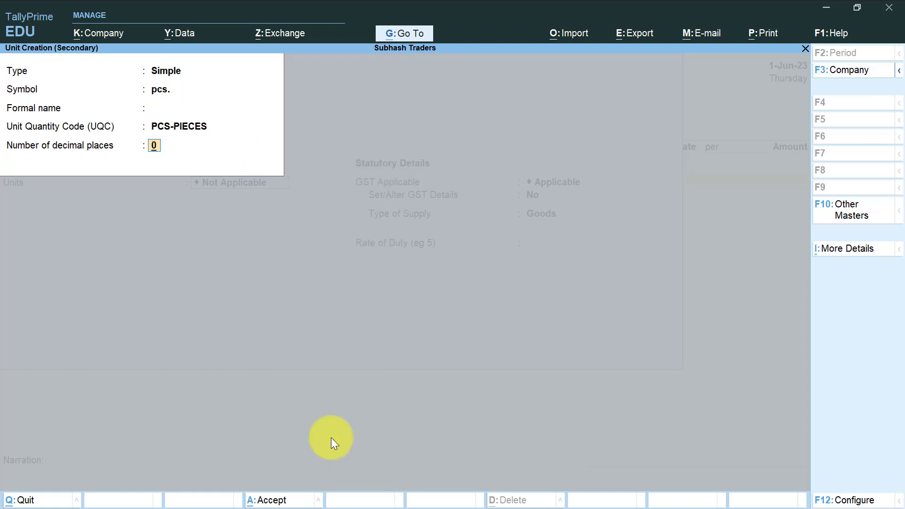
key(Return)
key(Return)
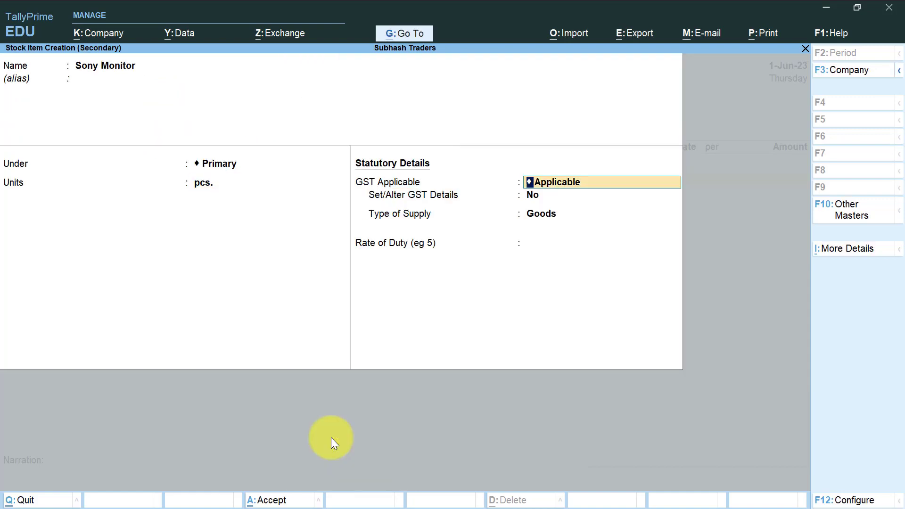
key(Return)
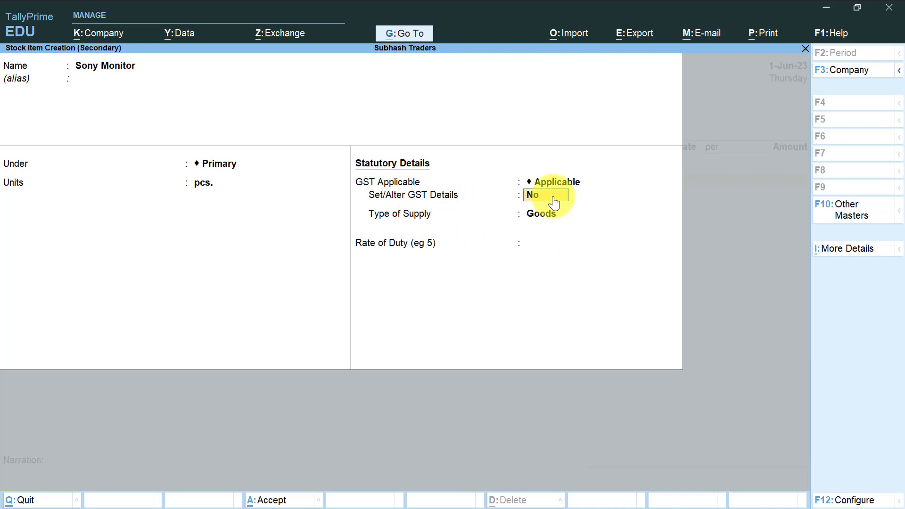
Open Sony Monitor's GST details, enter HSN/SAC 12 and keep On Value calculation.
text(y)
key(Return)
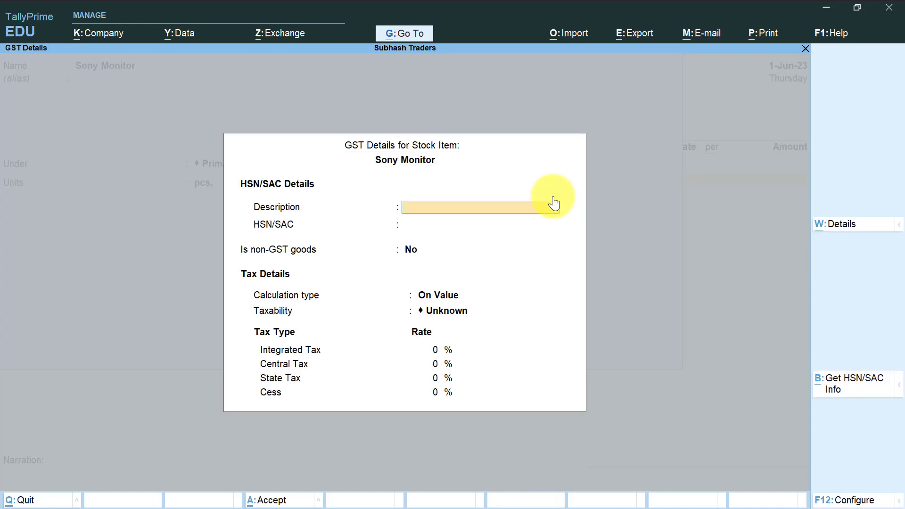
key(Return)
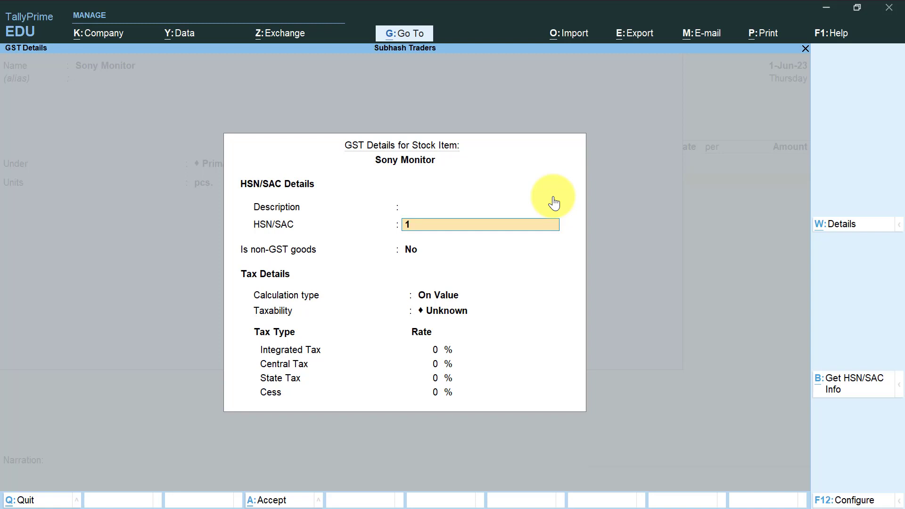
text(2)
key(Return)
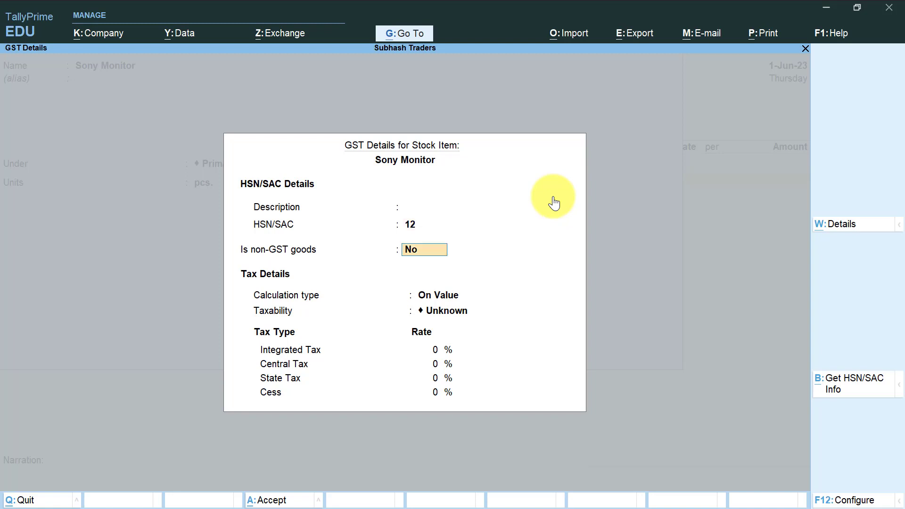
key(Return)
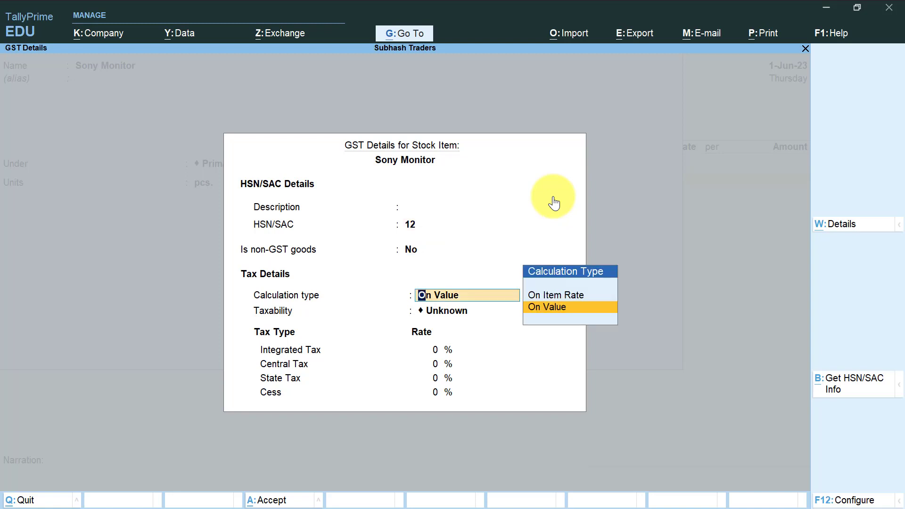
key(Return)
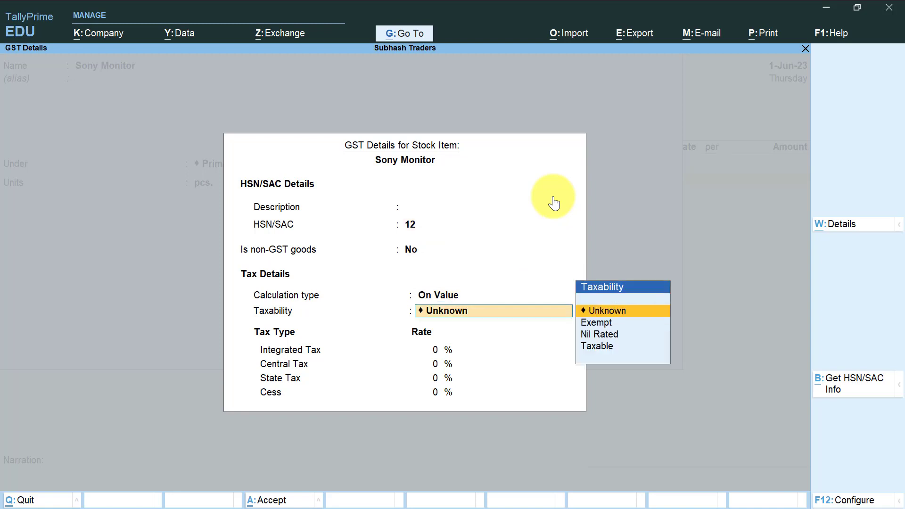
Mark it Taxable at 18% integrated tax, giving 9% central and 9% state tax.
key(Down)
key(Down)
key(Down)
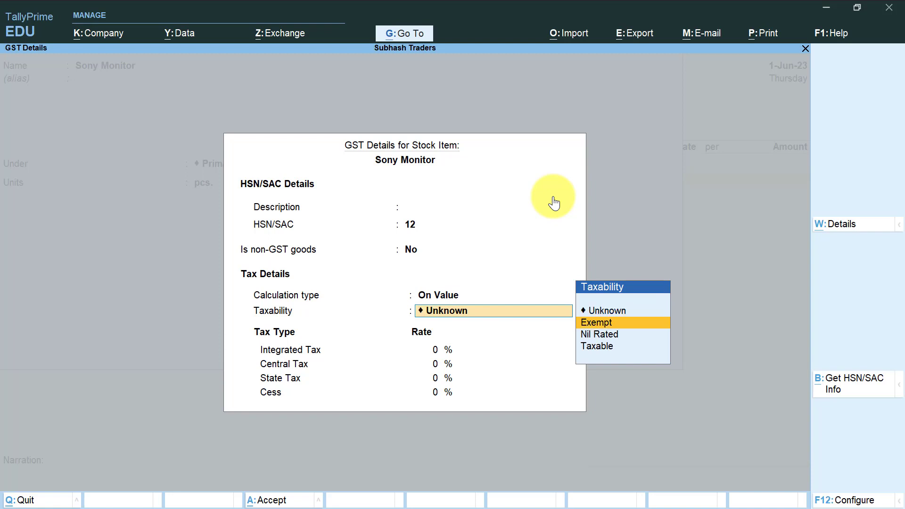
key(Return)
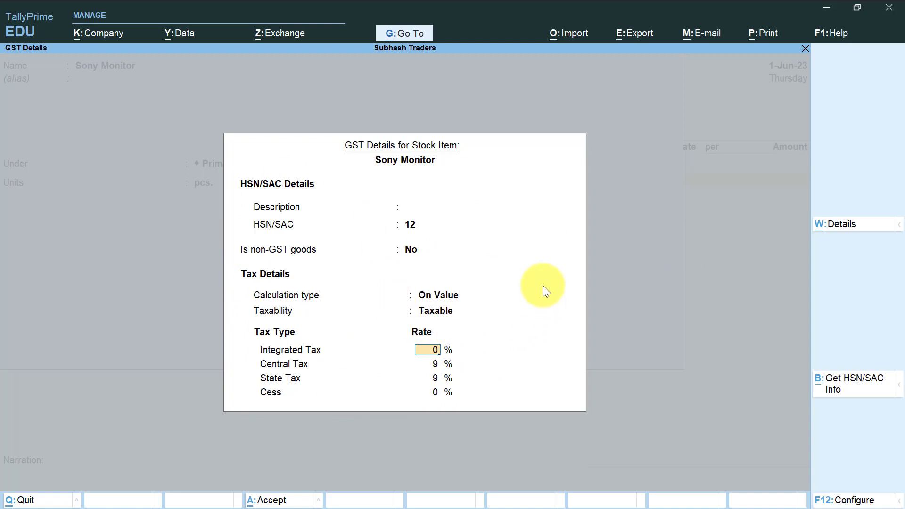
text(18)
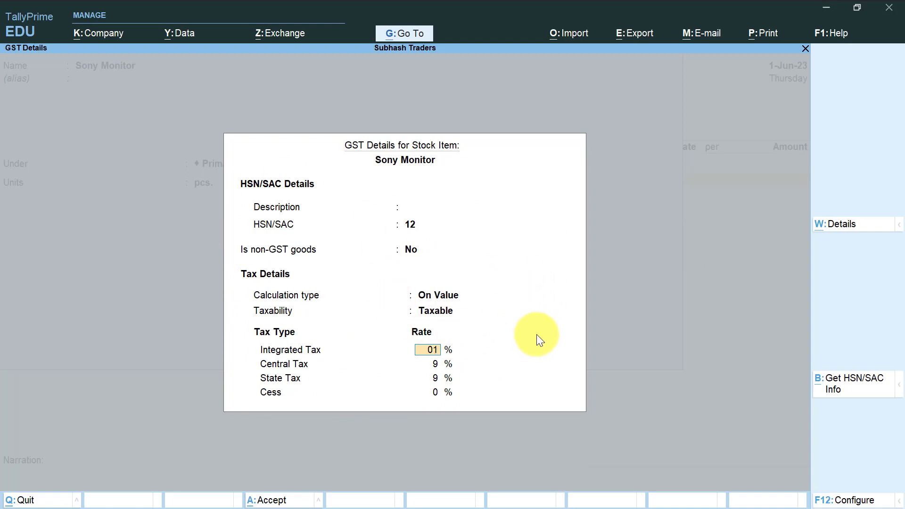
key(BackSpace)
key(BackSpace)
key(BackSpace)
text(18)
key(Return)
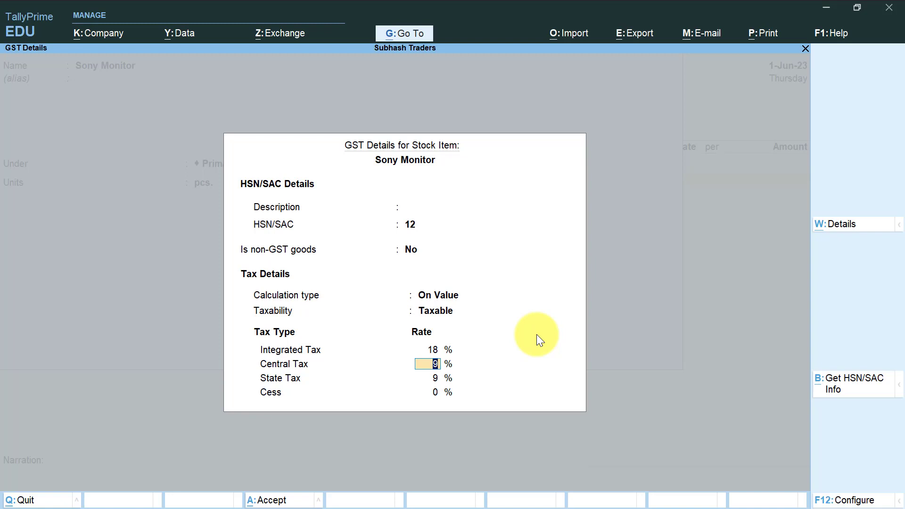
key(Return)
key(Return)
key(Return)
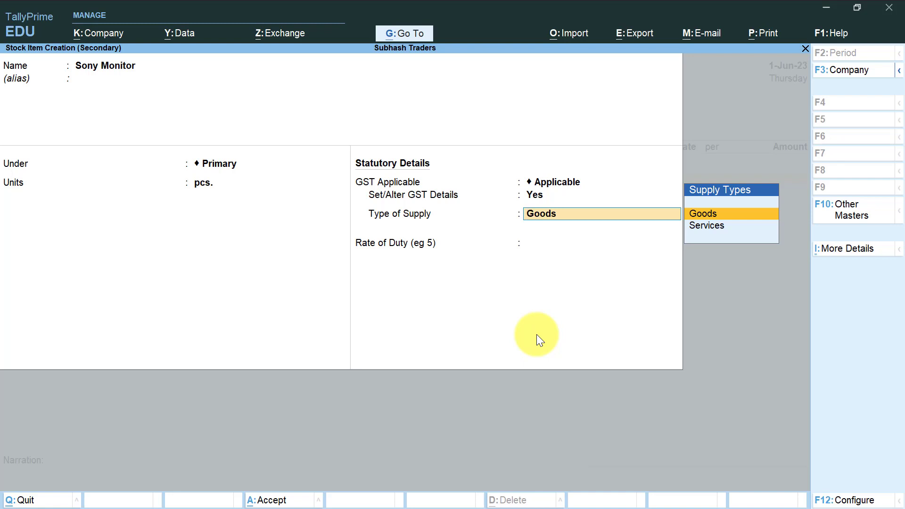
Confirm Goods as supply type, enter rate of duty 8, and save Sony Monitor.
key(Return)
text(8)
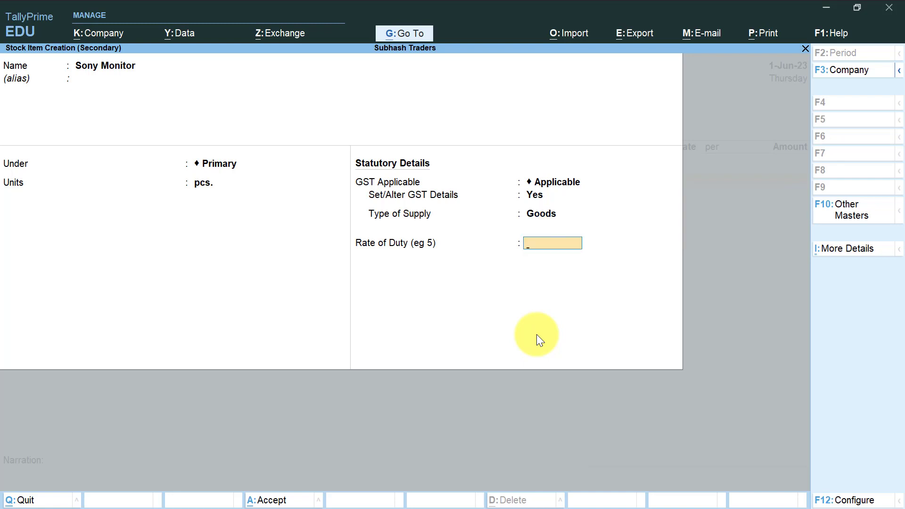
key(Return)
key(Return)
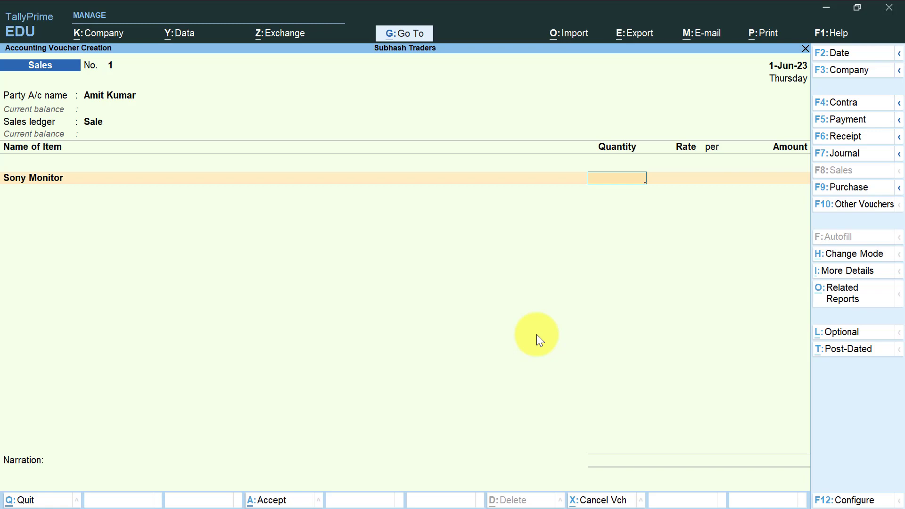
Alter the Sony Monitor stock item to an opening stock of 20 pcs. at 18,000 each.
key(BackSpace)
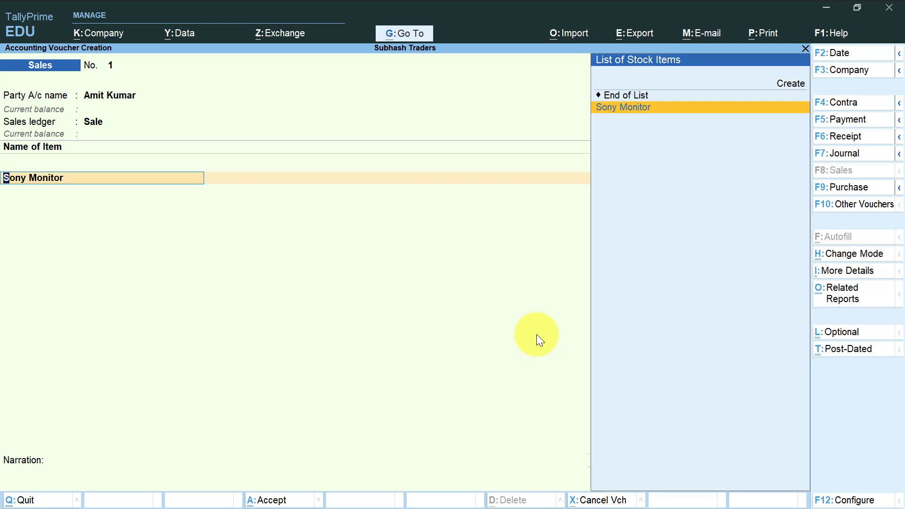
key(ctrl)
key(ctrl+Return)
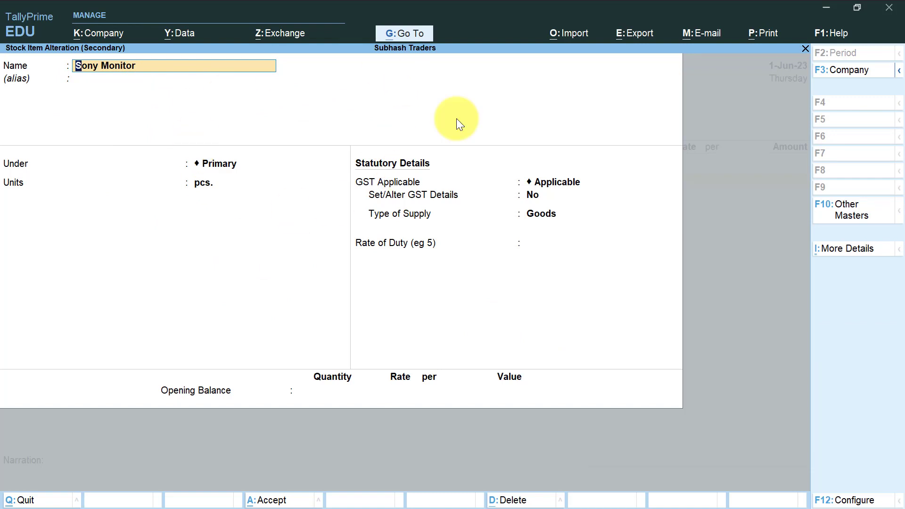
key(Return)
key(Return)
key(Return)
key(Return)
key(Return)
key(Return)
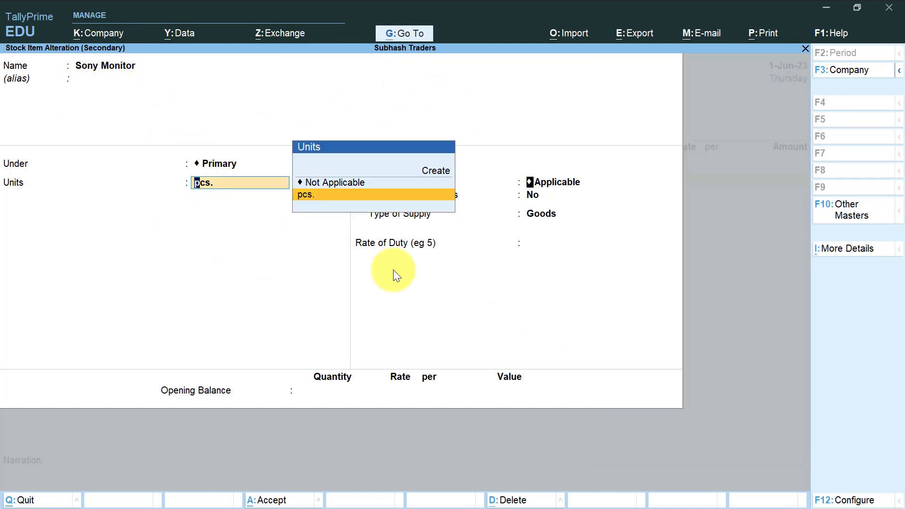
key(Return)
key(Return)
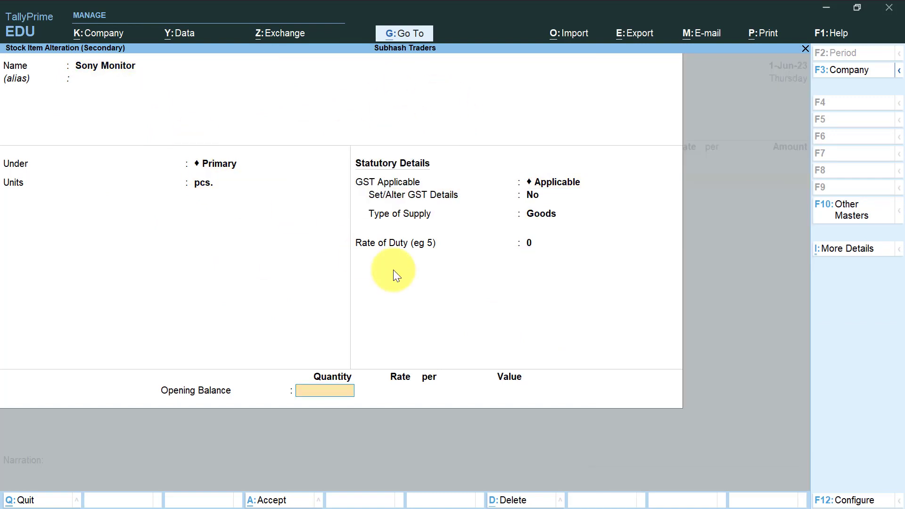
text(20)
key(Return)
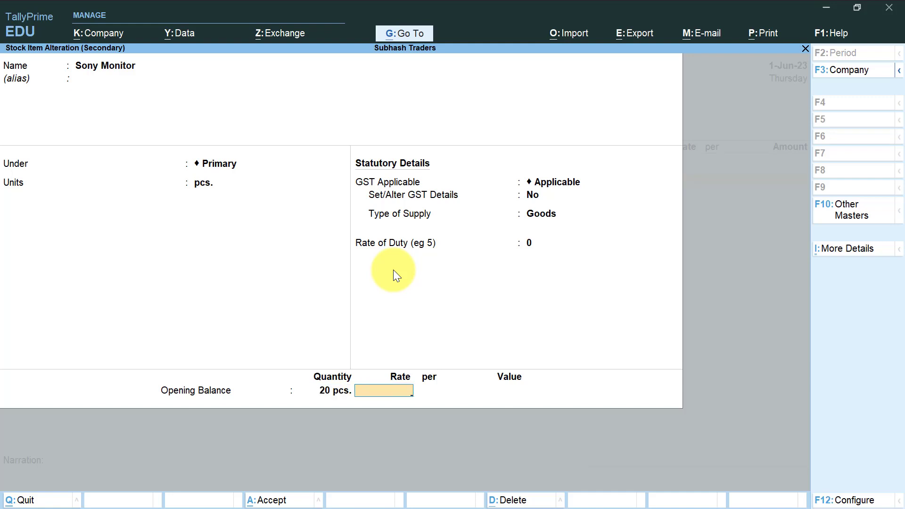
text(18000)
key(Return)
key(Return)
key(Return)
key(Return)
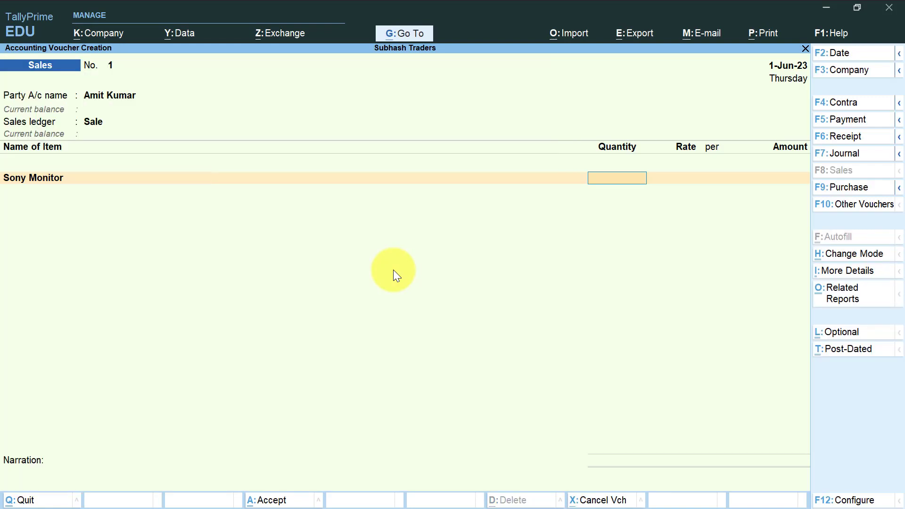
Enter quantity 2 pcs. and rate 20,000.00 on the Sony Monitor line, giving 40,000.00.
text(2)
key(Return)
text(2)
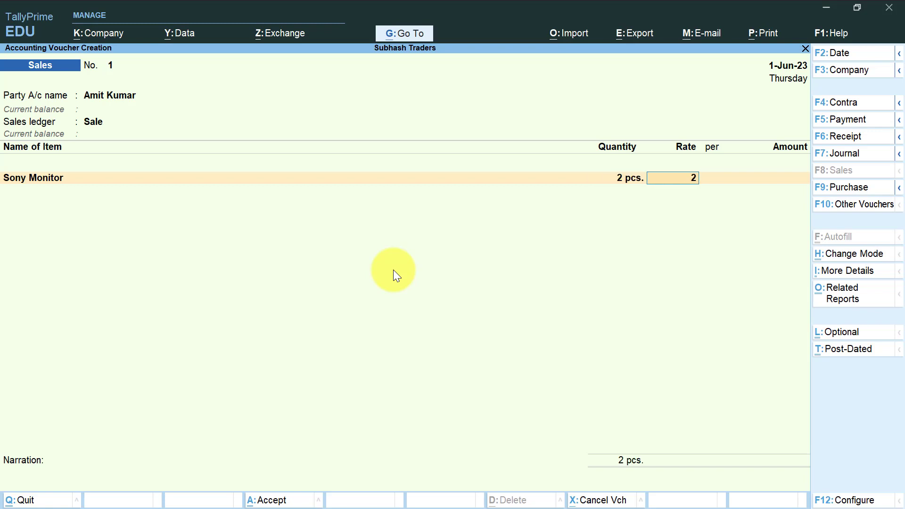
text(0000)
key(Return)
key(Return)
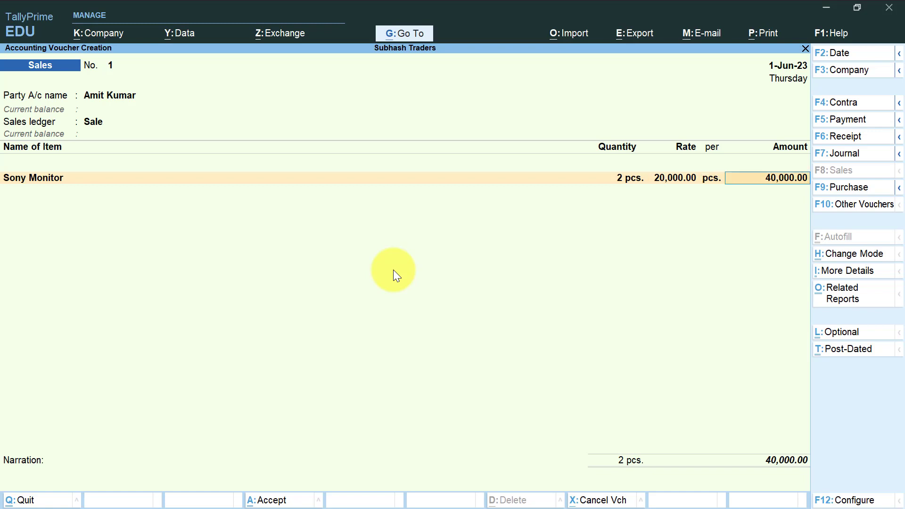
key(Return)
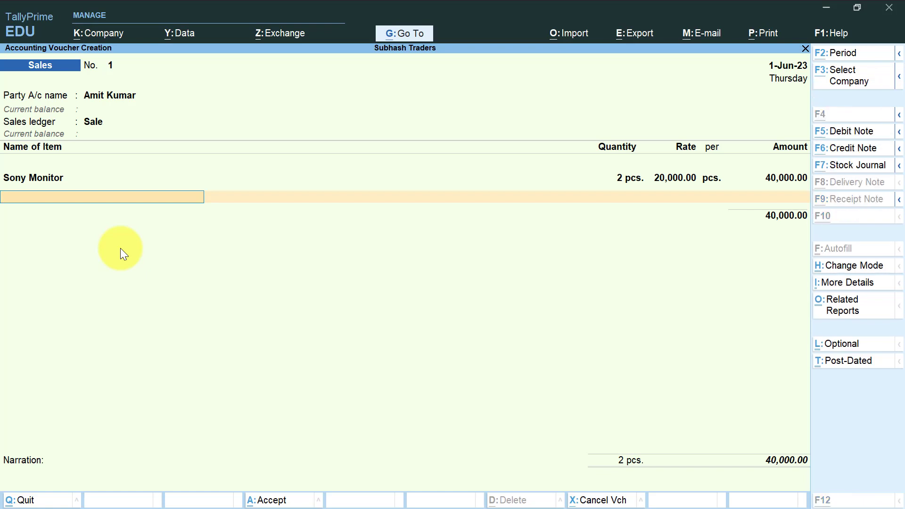
Create a new stock item named Cpu in the Primary group with pcs. as its unit.
key(alt+c)
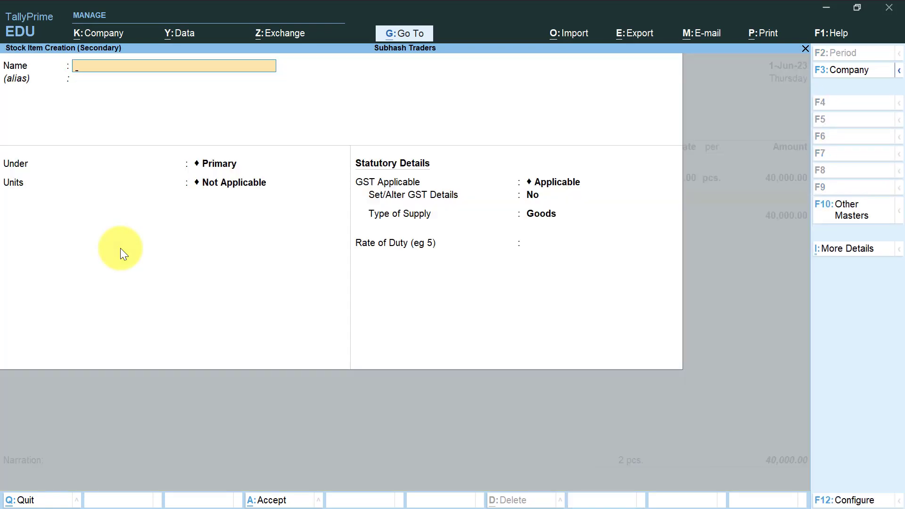
text(Cpu)
key(Return)
key(Return)
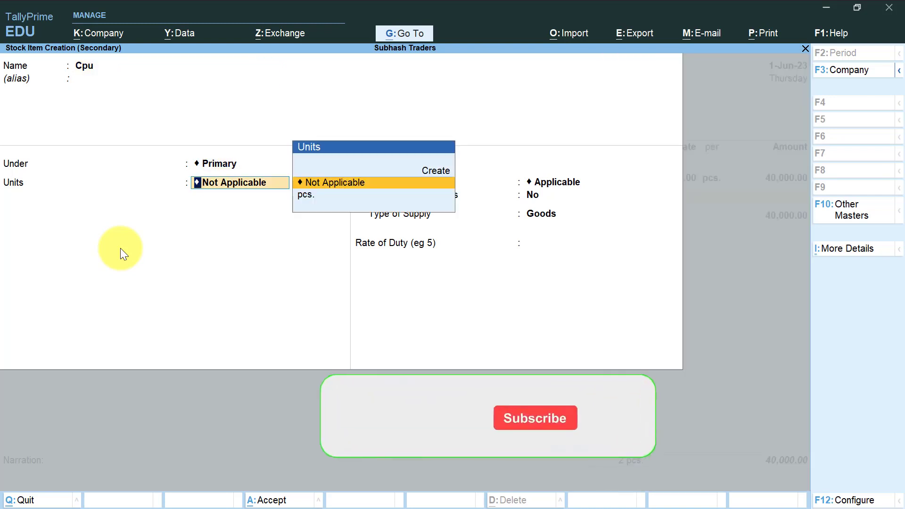
key(Down)
key(Return)
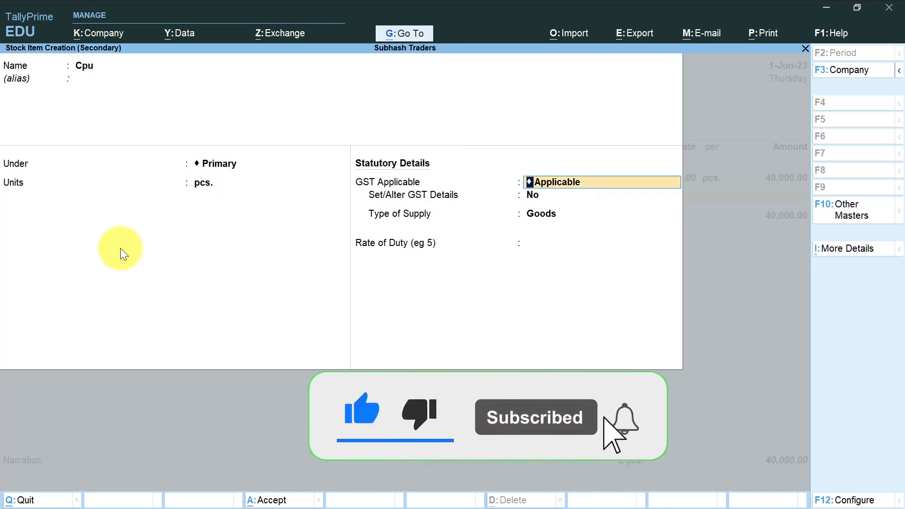
key(Return)
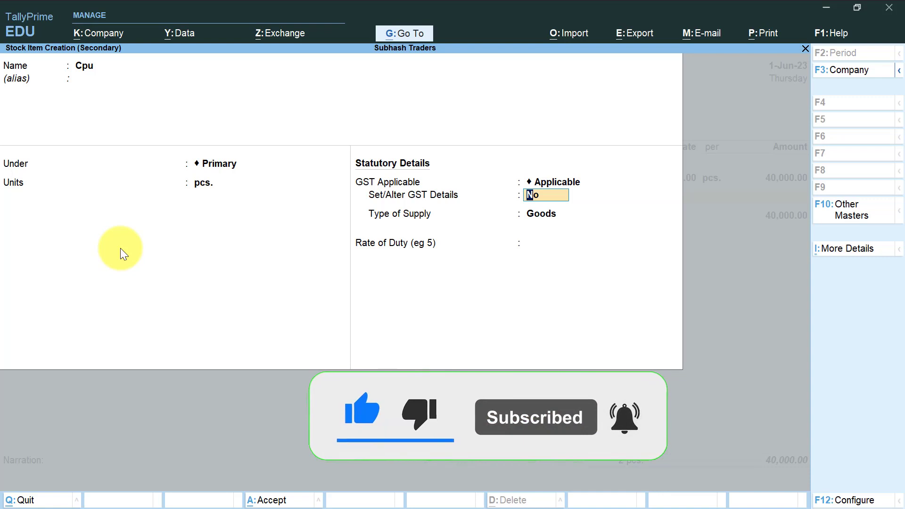
Give Cpu GST details: HSN/SAC 13, On Value, Taxable, 28% integrated tax.
text(y)
key(Return)
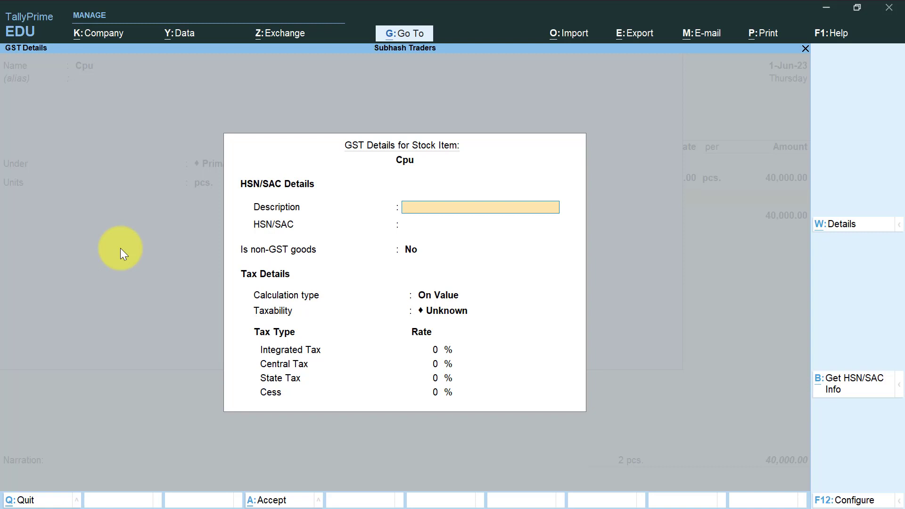
key(Return)
text(13)
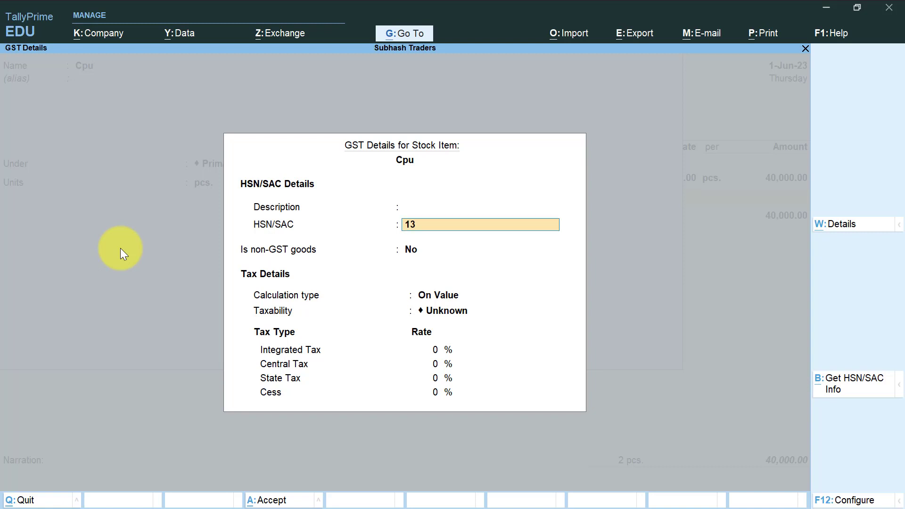
key(Return)
key(Return)
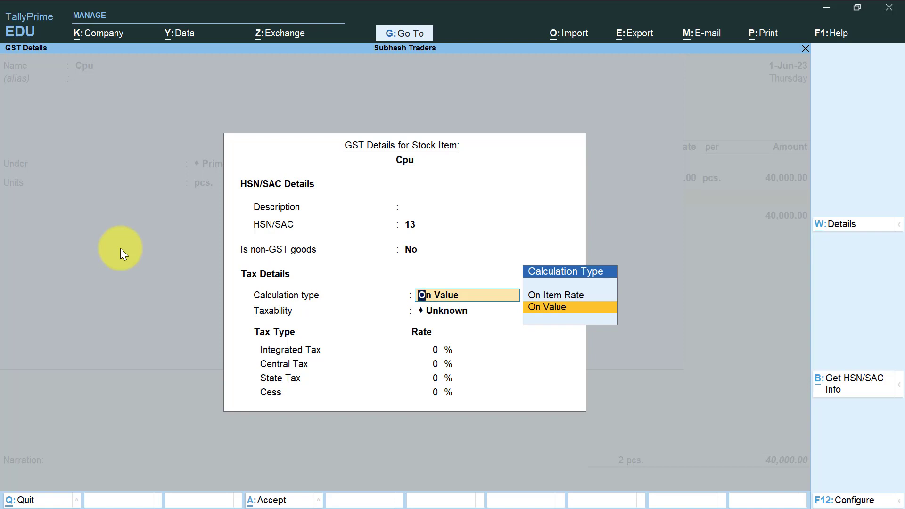
key(Return)
key(Down)
key(Down)
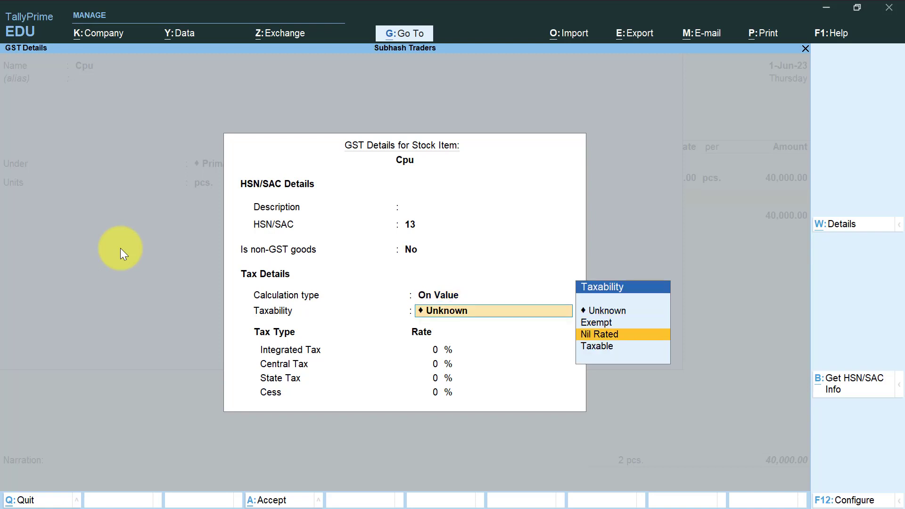
key(Down)
key(Return)
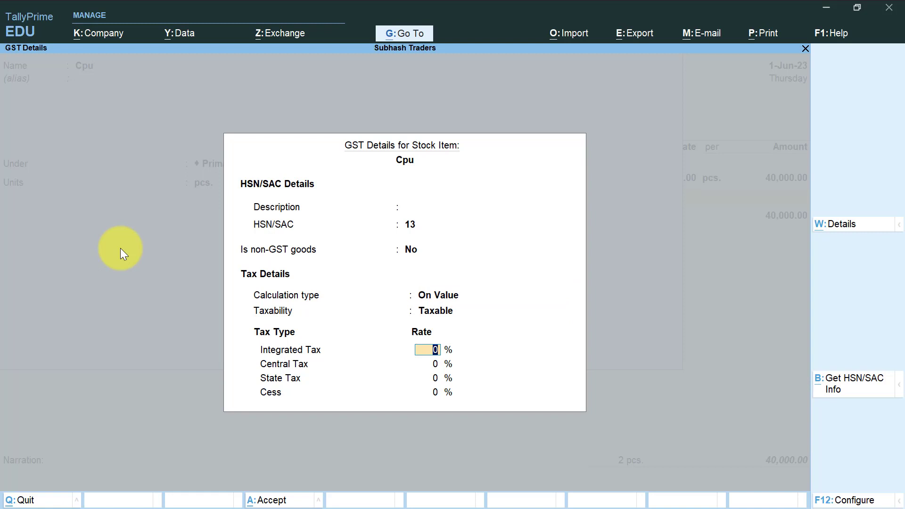
text(28)
key(Return)
key(Return)
key(Return)
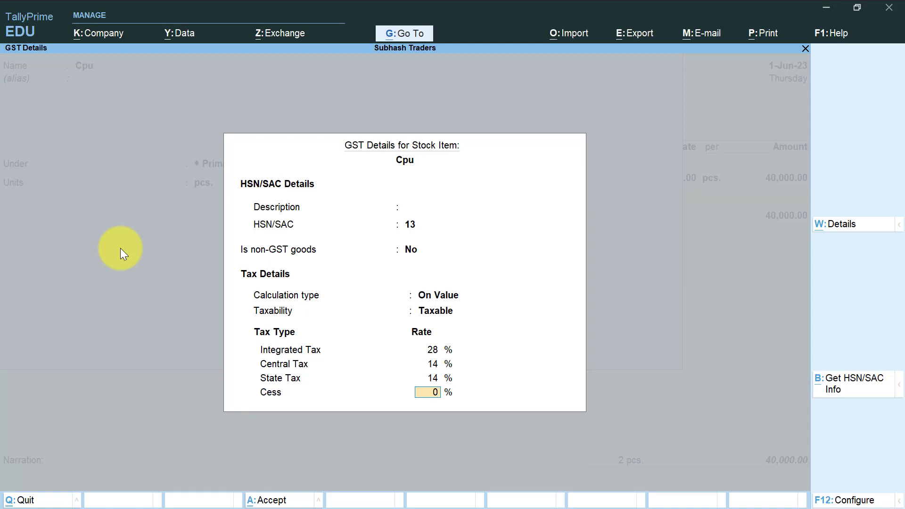
Keep Goods as Cpu's supply type and save the new stock item.
key(Return)
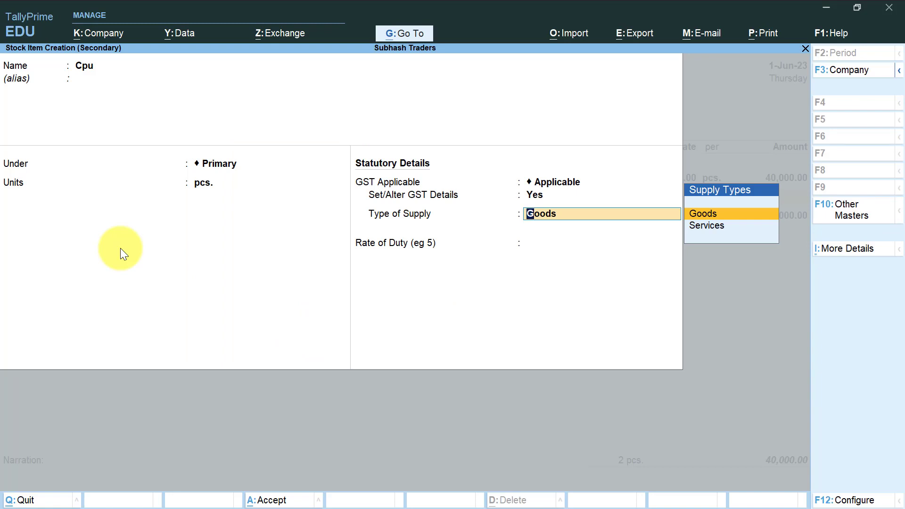
key(Return)
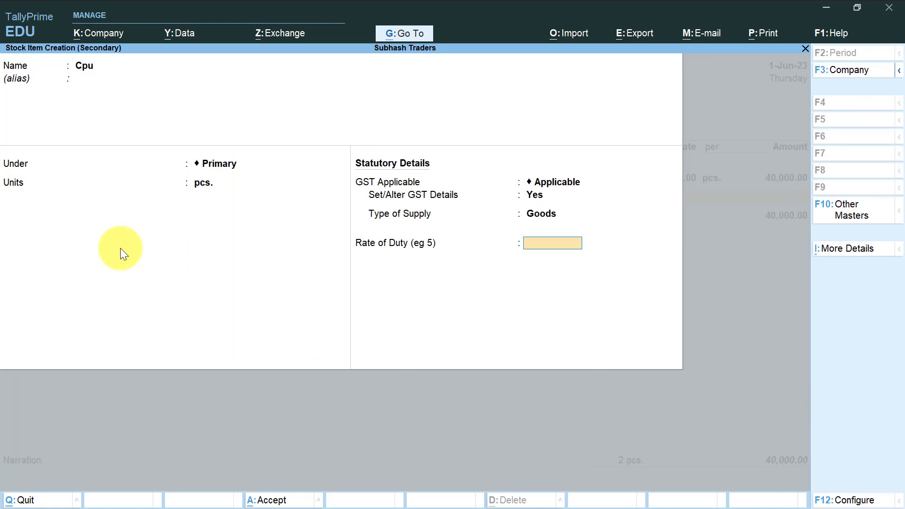
text(8)
key(Return)
key(Return)
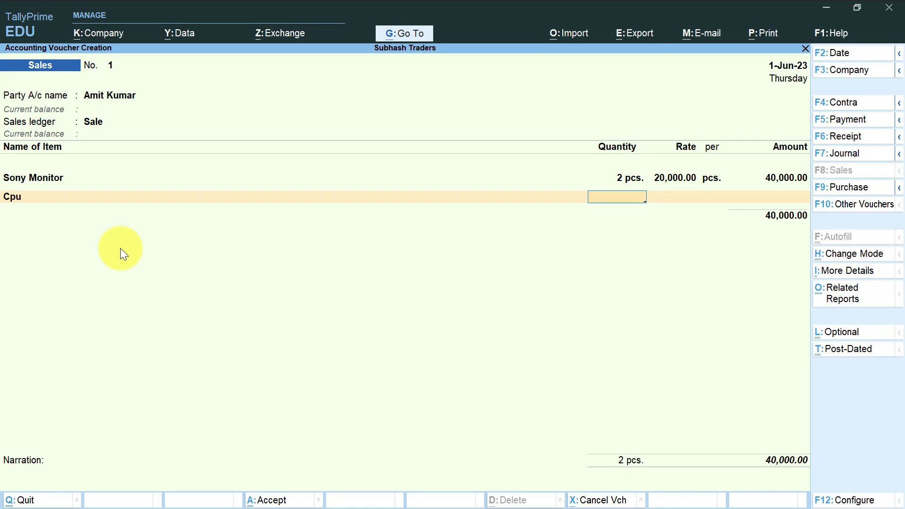
Alter Cpu to an opening balance of 10 pcs. at 12,000.00, worth 1,20,000.00.
key(BackSpace)
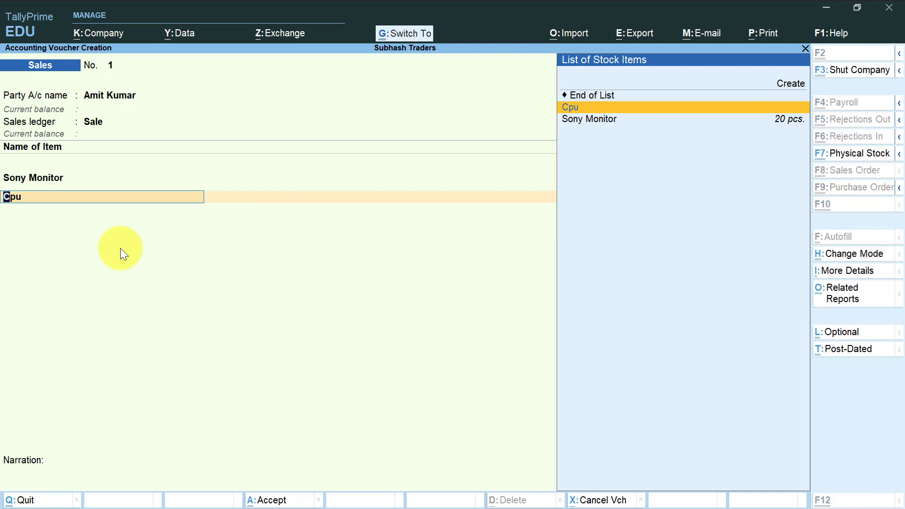
key(ctrl+Return)
key(Return)
key(Return)
key(Return)
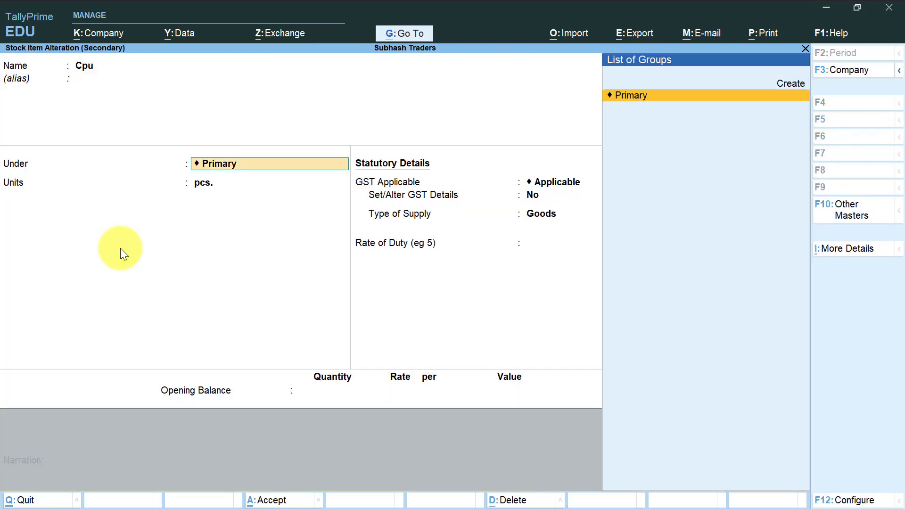
key(Return)
key(Return)
key(Return)
key(Return)
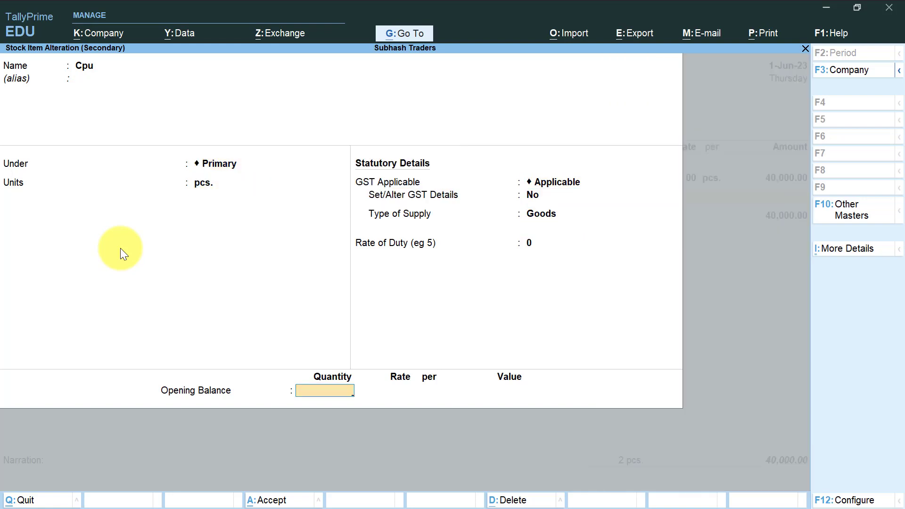
text(10)
key(Return)
text(2)
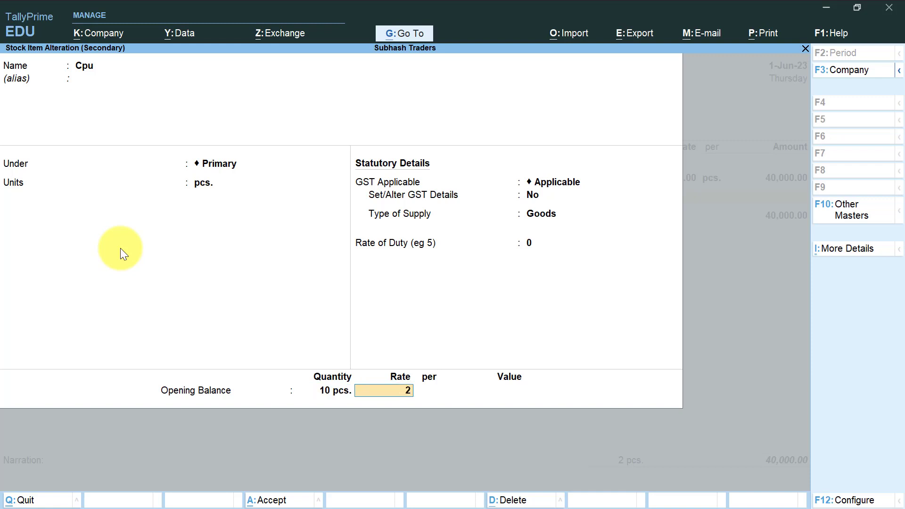
key(BackSpace)
text(12000)
key(Return)
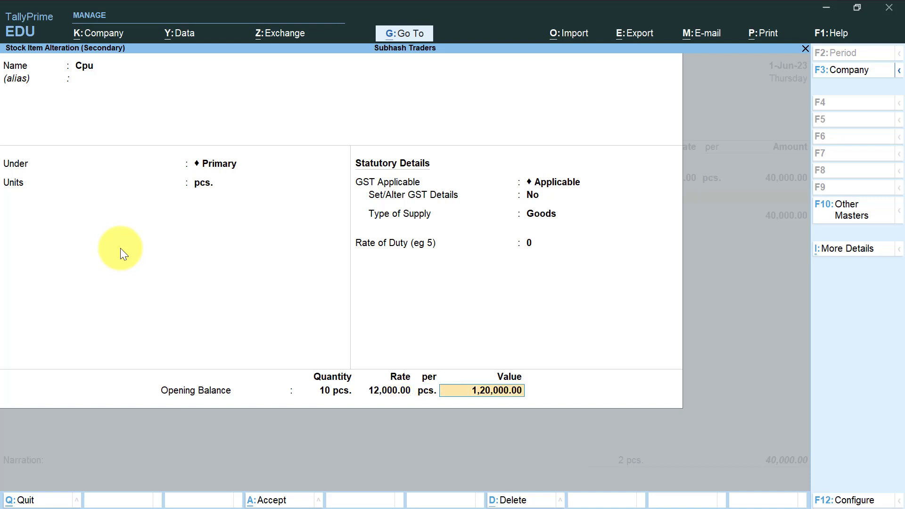
key(Return)
key(Return)
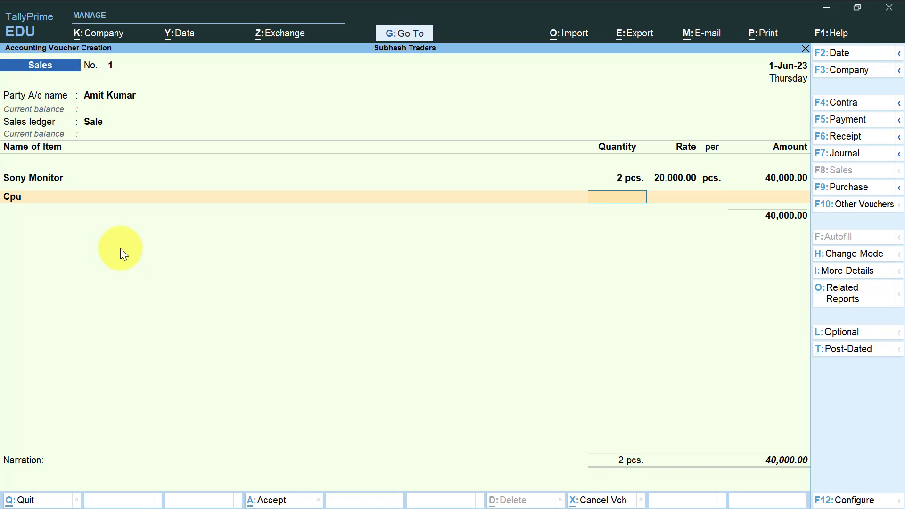
Bill Cpu at 3 pcs. × 15,000.00 = 45,000.00 and end the item list.
text(3)
key(Return)
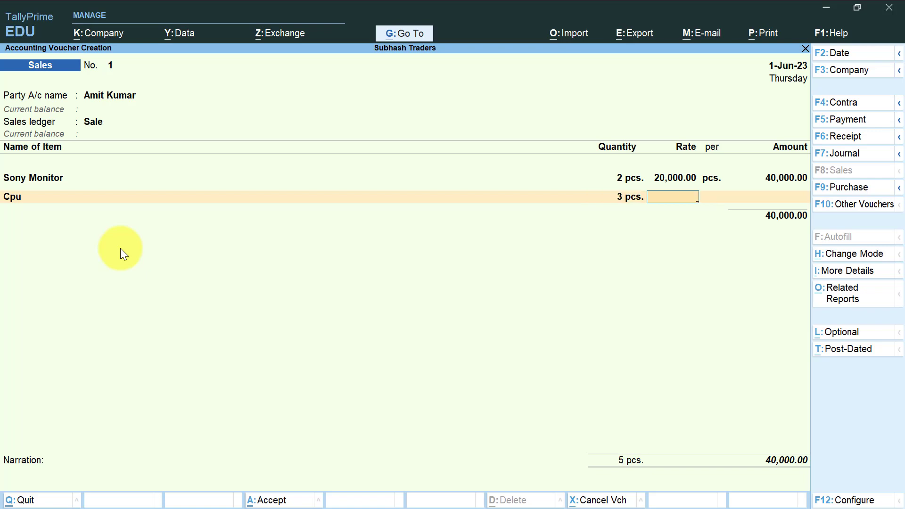
text(15000)
key(Return)
key(Return)
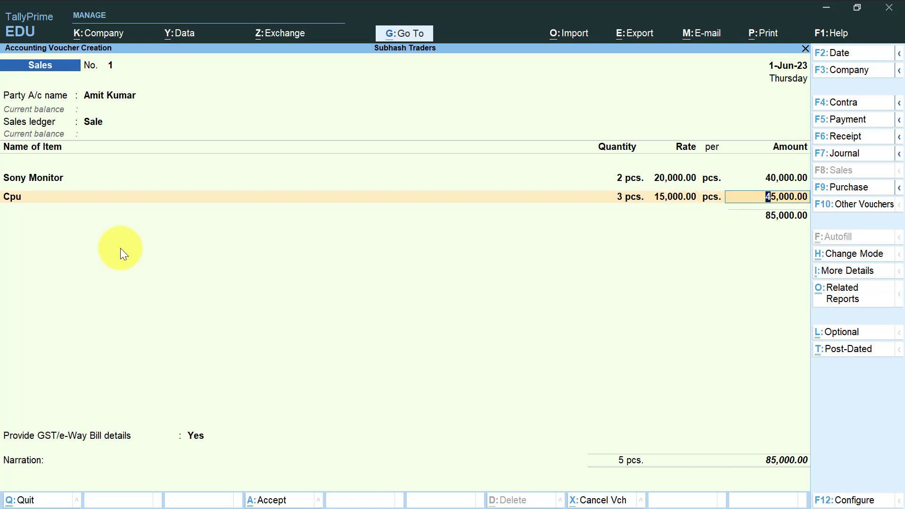
key(Return)
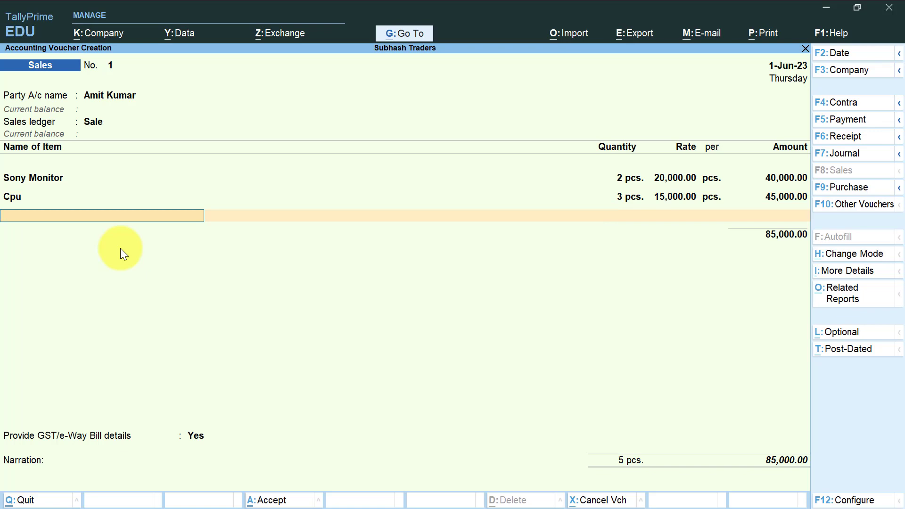
key(Return)
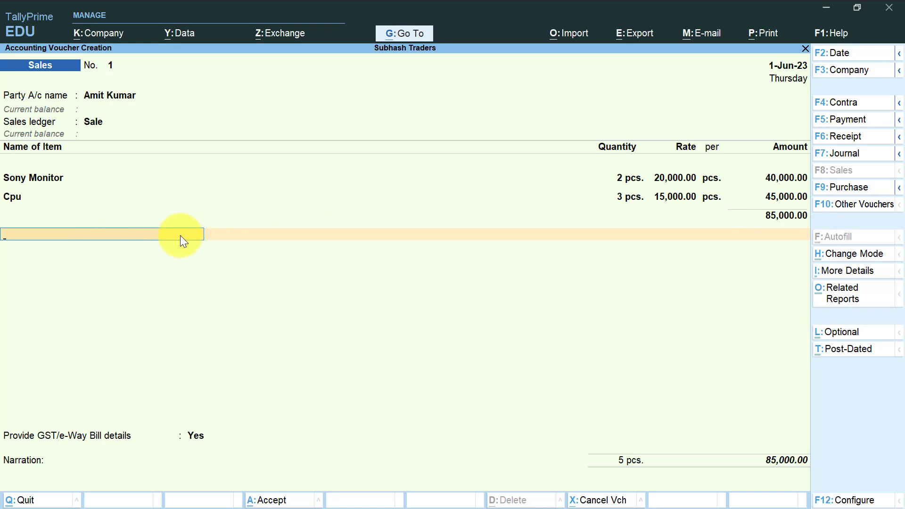
Create ledger Cgst under Duties & Taxes as GST Central Tax, rounding Not Applicable, charging 9,900.00.
key(alt+c)
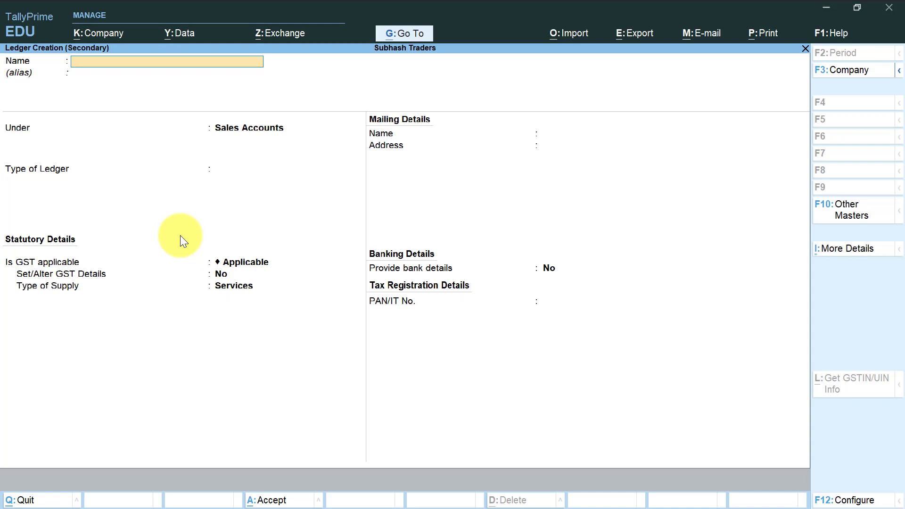
text(Cgst)
key(Return)
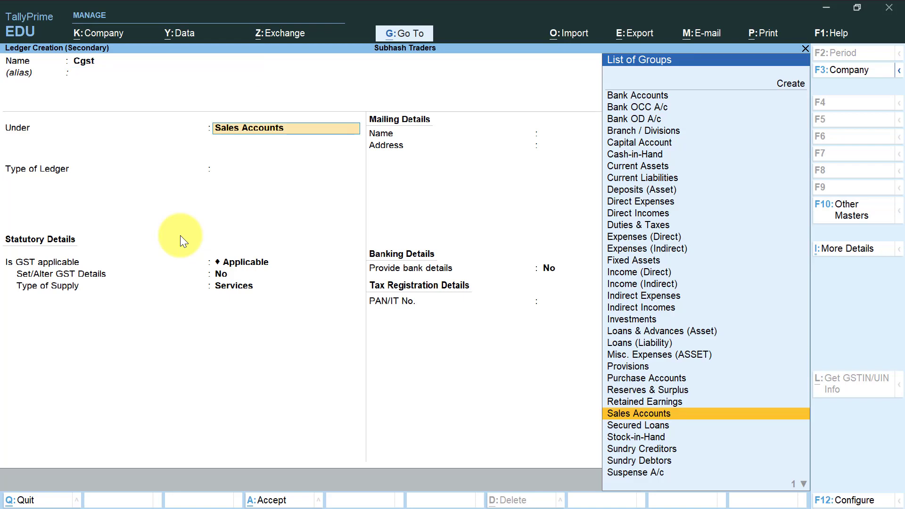
text(Du)
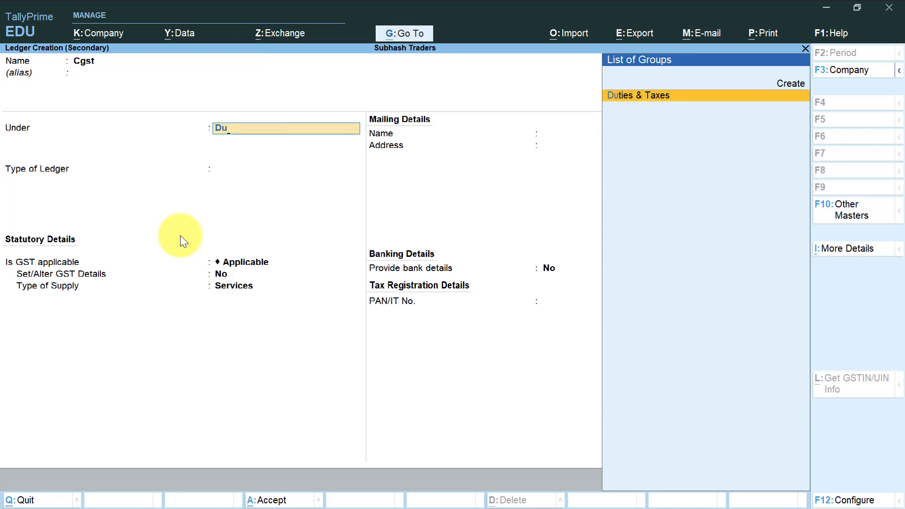
key(Return)
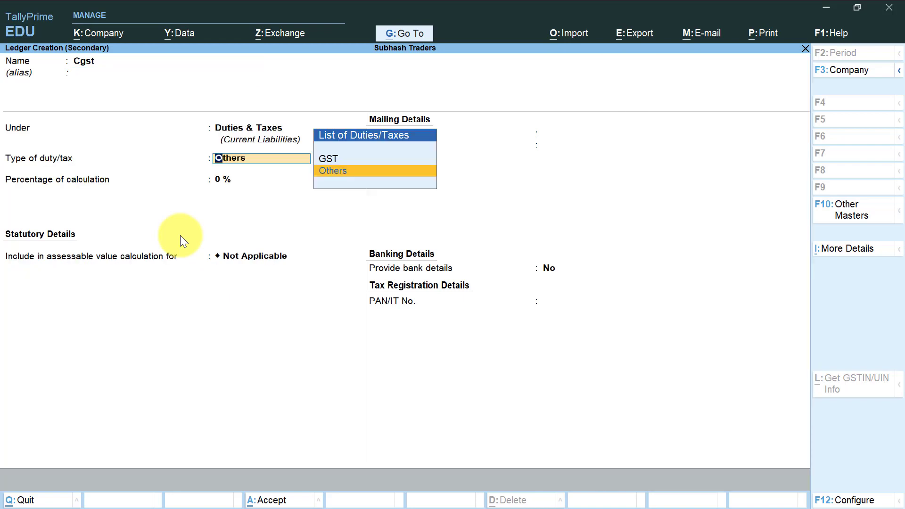
key(Up)
key(Return)
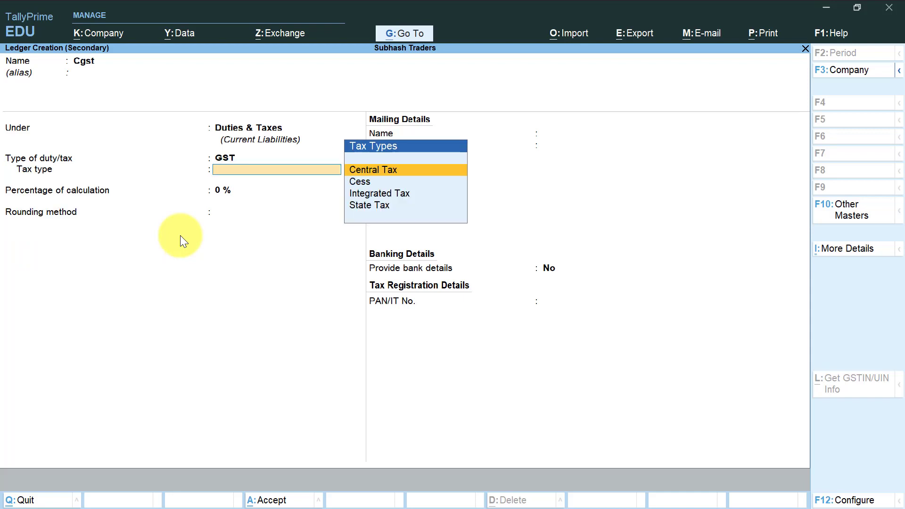
key(Return)
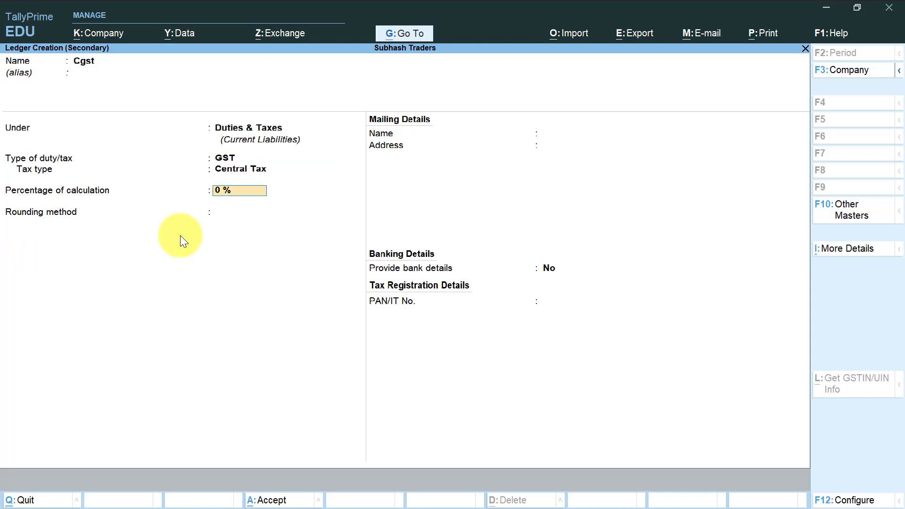
key(Return)
key(Return)
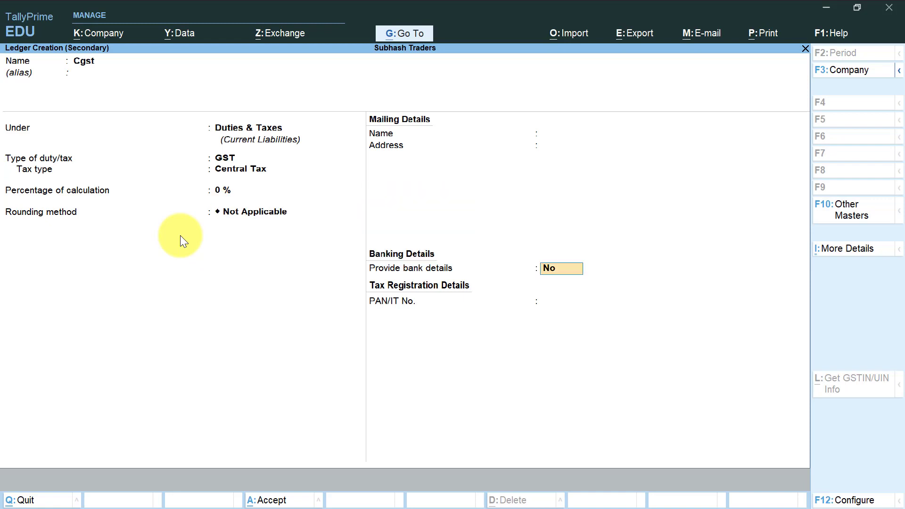
key(Return)
key(Return)
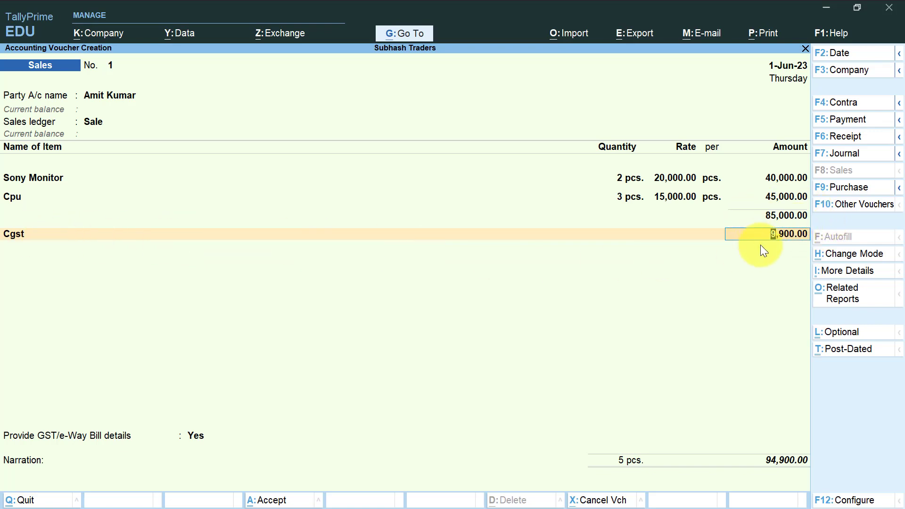
key(Return)
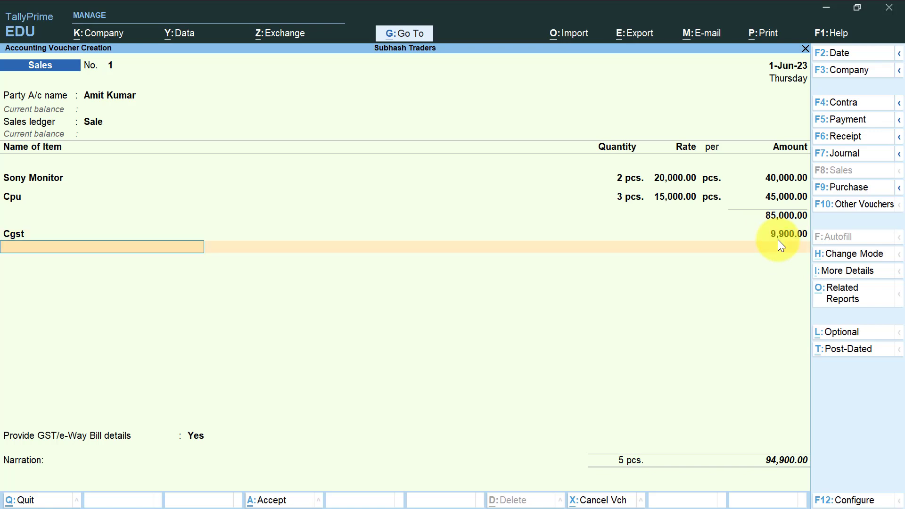
Create ledger Sgst under Duties & Taxes as GST State Tax and accept its 9,900.00.
key(alt+c)
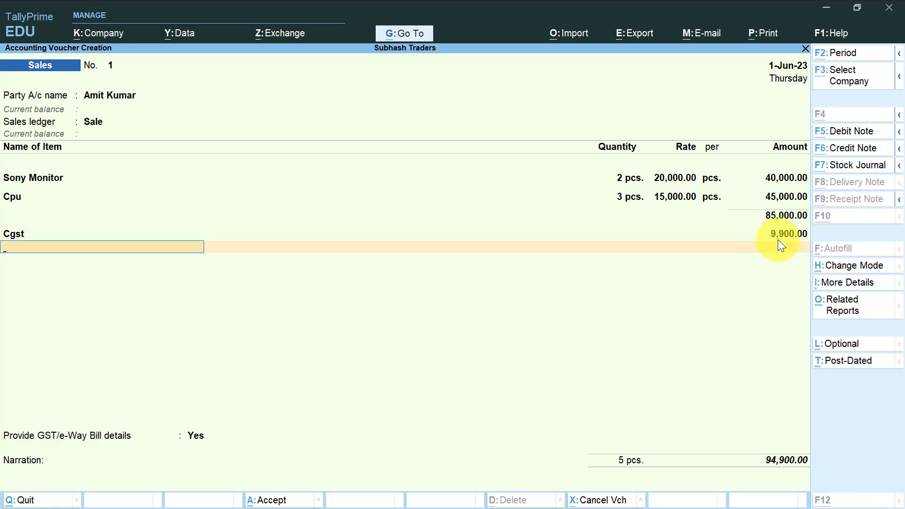
text(Sgst)
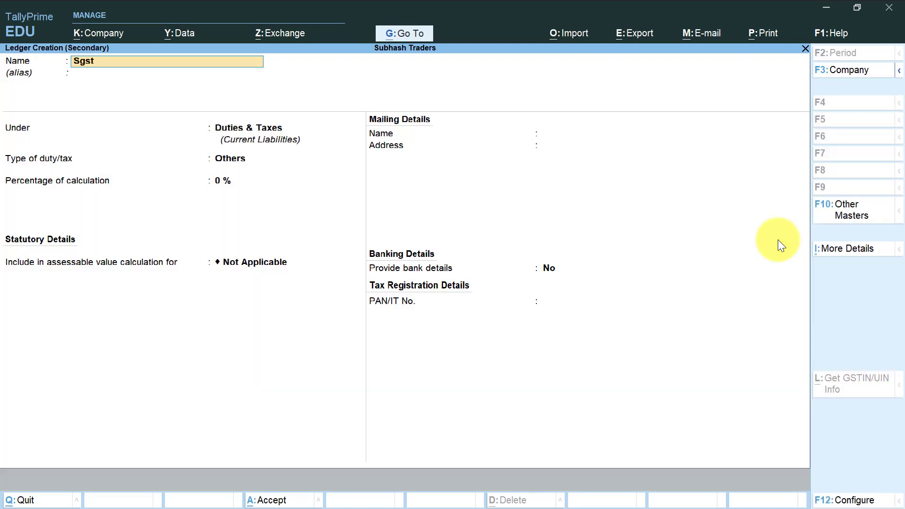
key(Return)
key(Return)
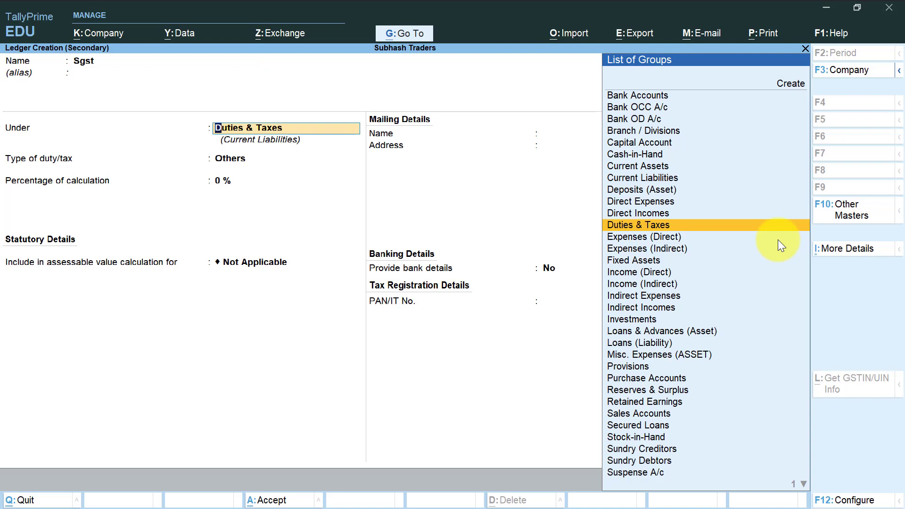
key(Return)
key(Up)
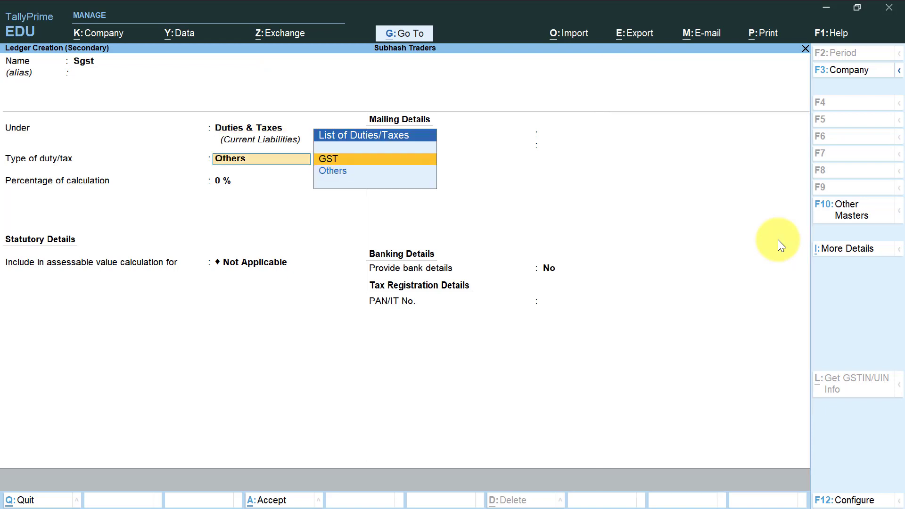
key(Return)
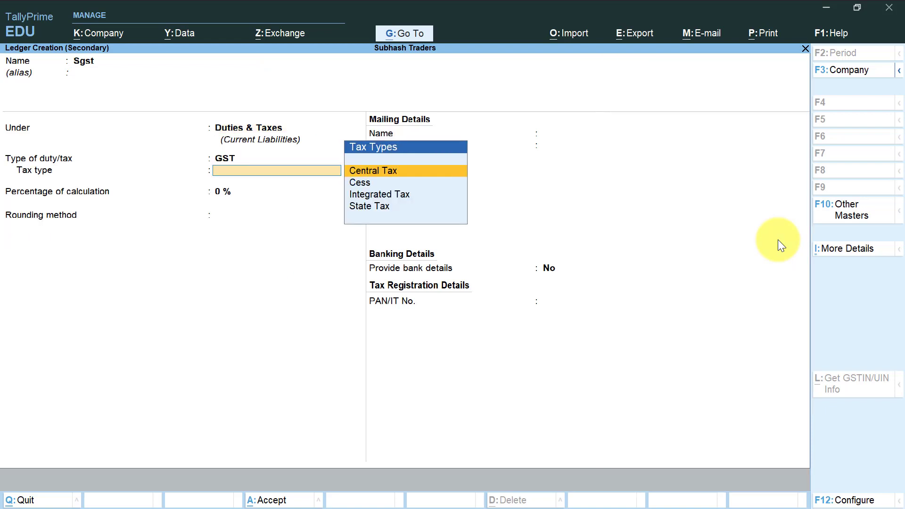
key(Down)
key(Down)
key(Down)
key(Return)
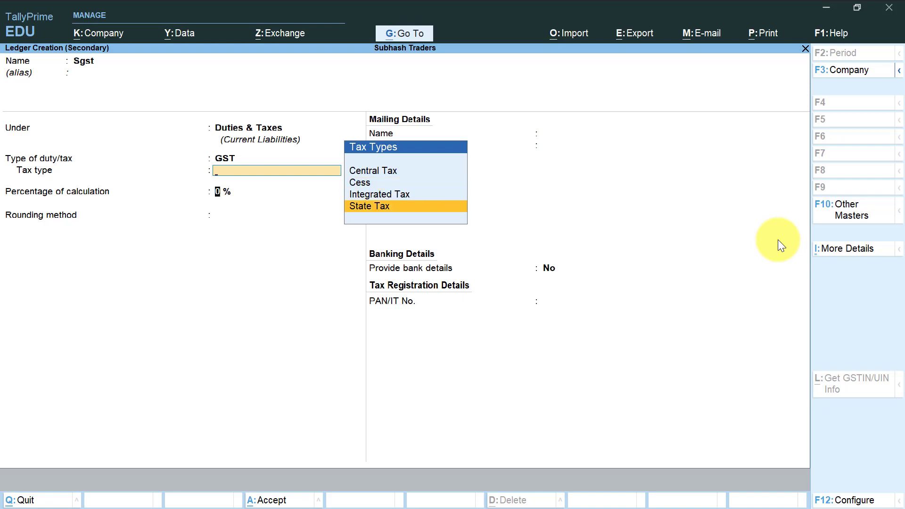
key(Return)
key(Return)
key(Return)
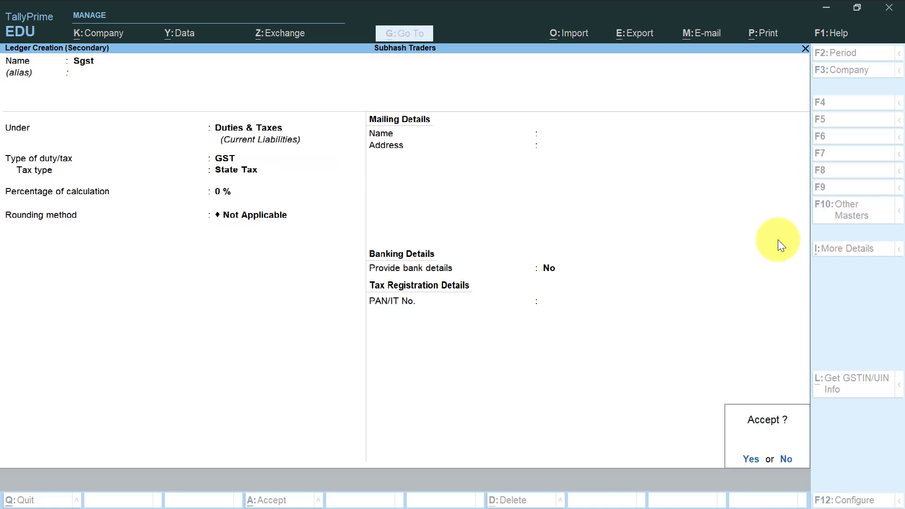
key(Return)
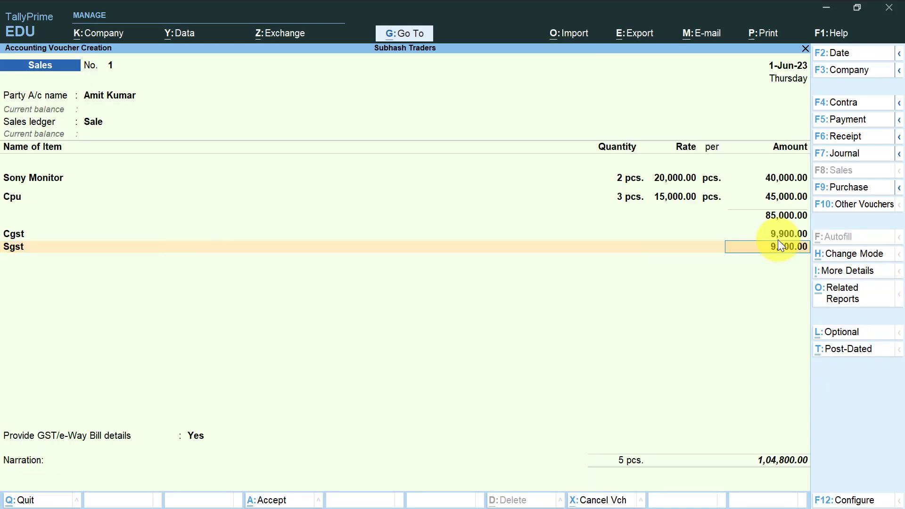
key(Return)
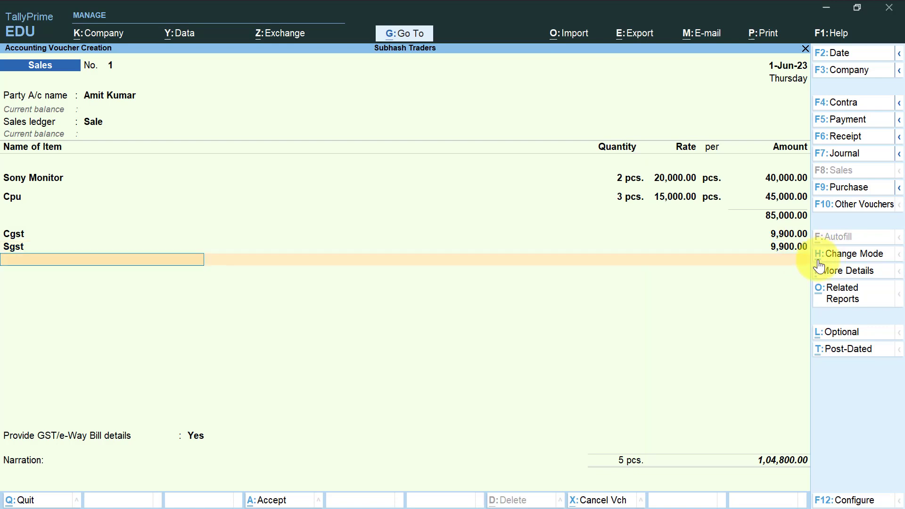
Set GST/e-Way Bill details to No and accept New Ref for 1,04,800.00 Dr, saving the voucher.
key(Return)
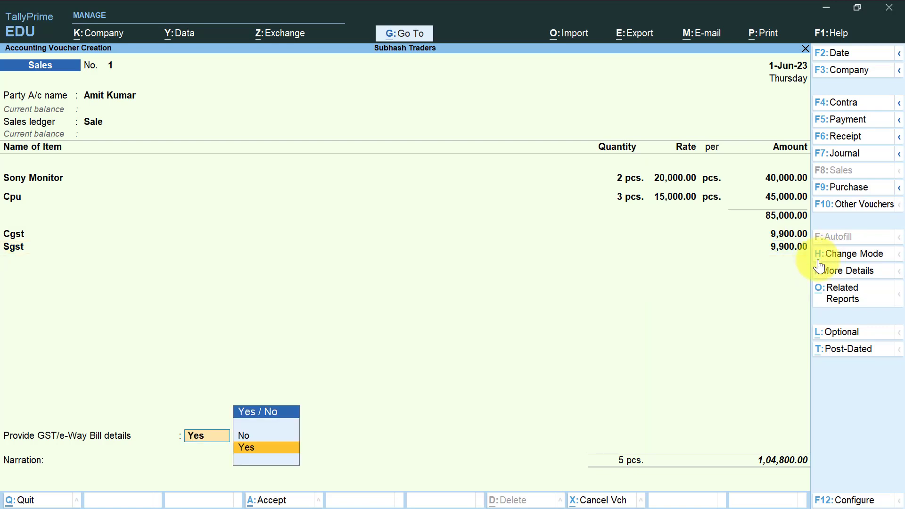
key(Up)
key(Return)
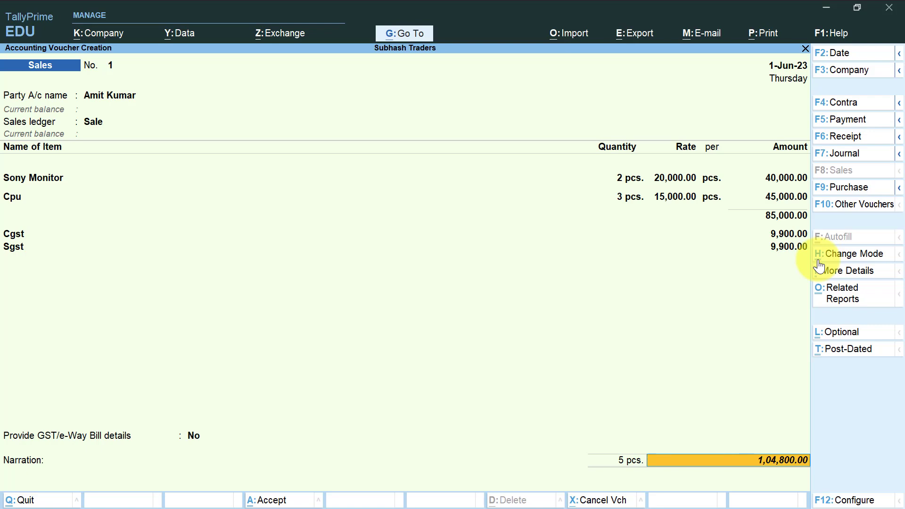
key(Return)
key(Return)
key(Return)
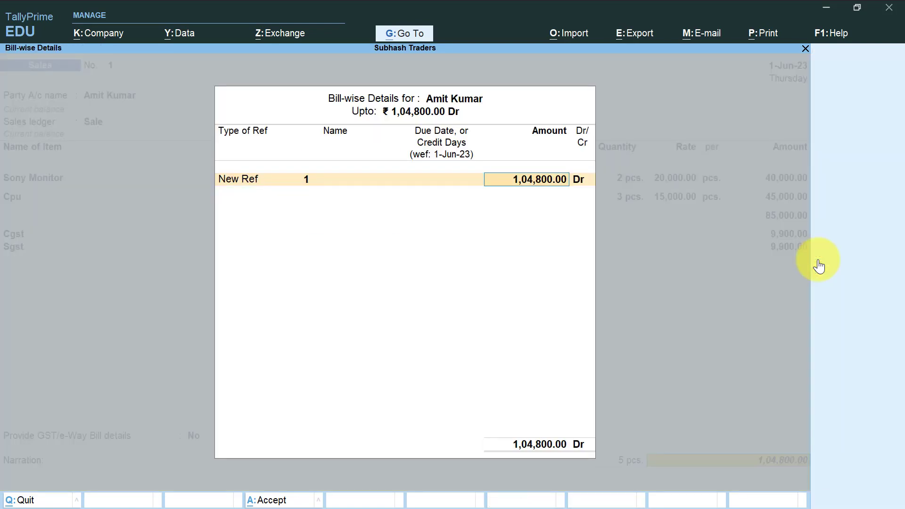
key(Return)
key(Return)
key(Return)
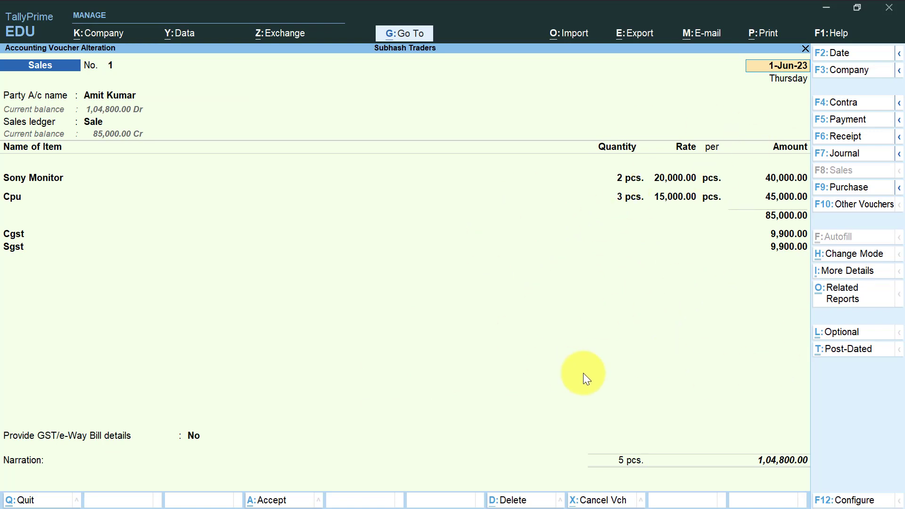
Print the current voucher to preview as a Tax Invoice.
key(alt+p)
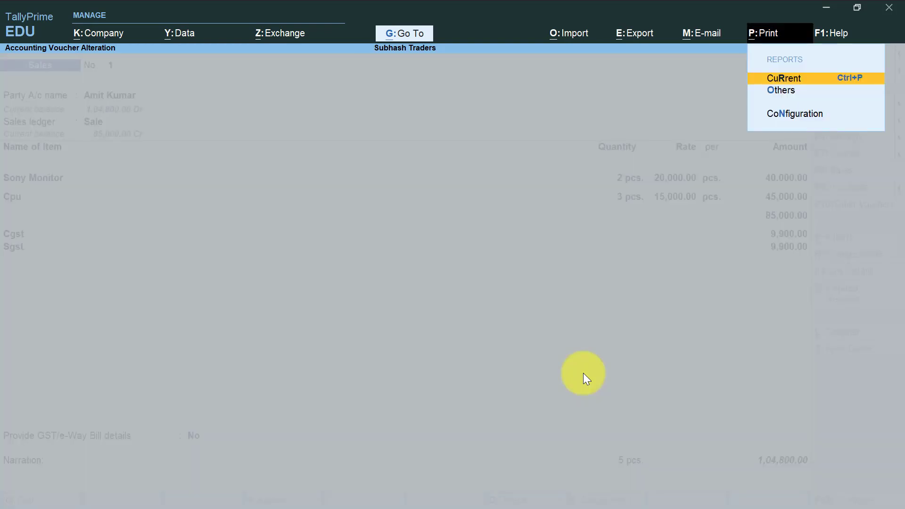
key(Return)
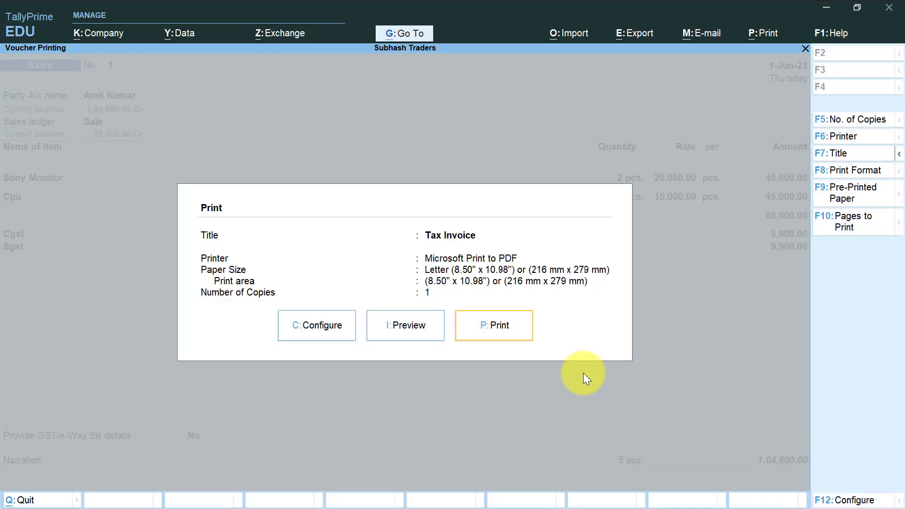
click(404, 331)
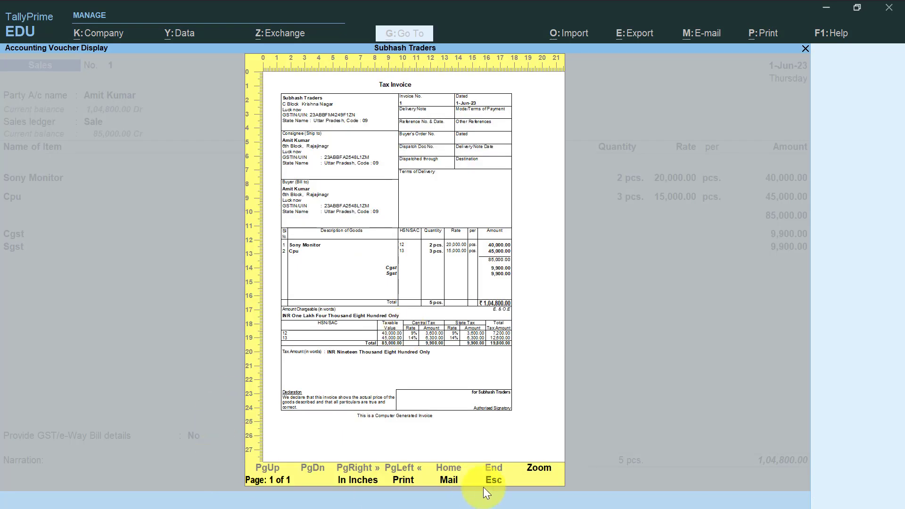
Zoom into the Tax Invoice preview, read through the 9,900.00 Central and State Tax, then close it.
click(540, 467)
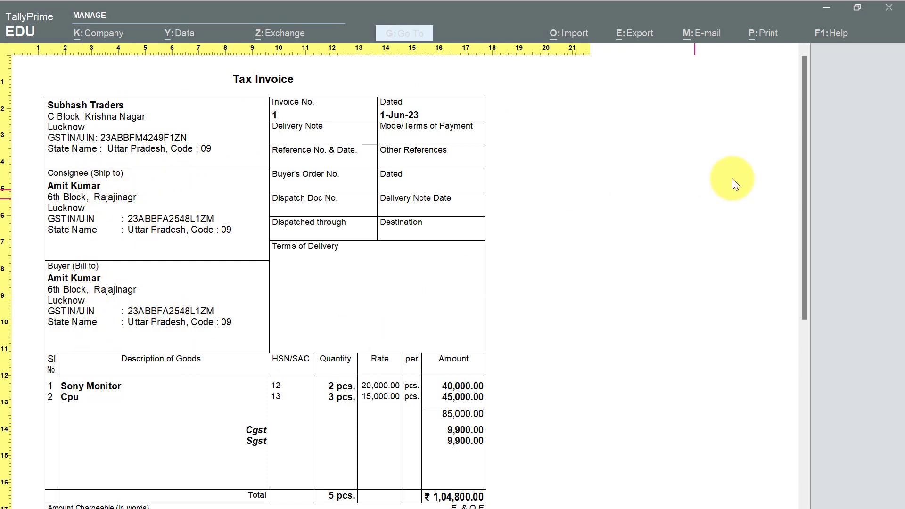
drag(802, 195, 805, 239)
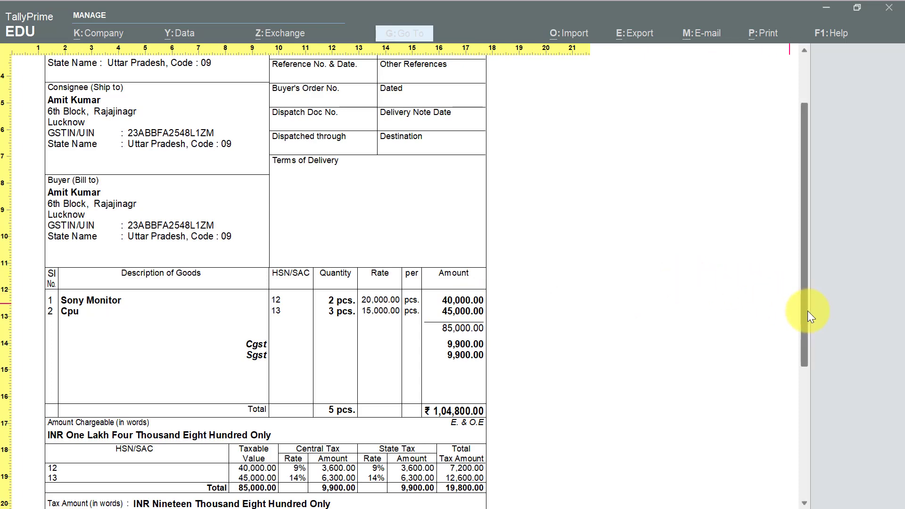
drag(804, 309, 803, 351)
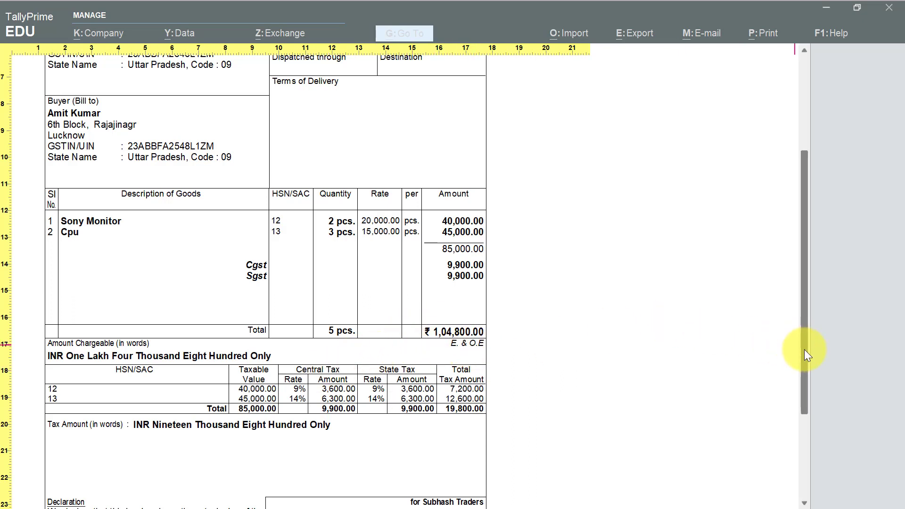
scroll(804, 349, down, 3)
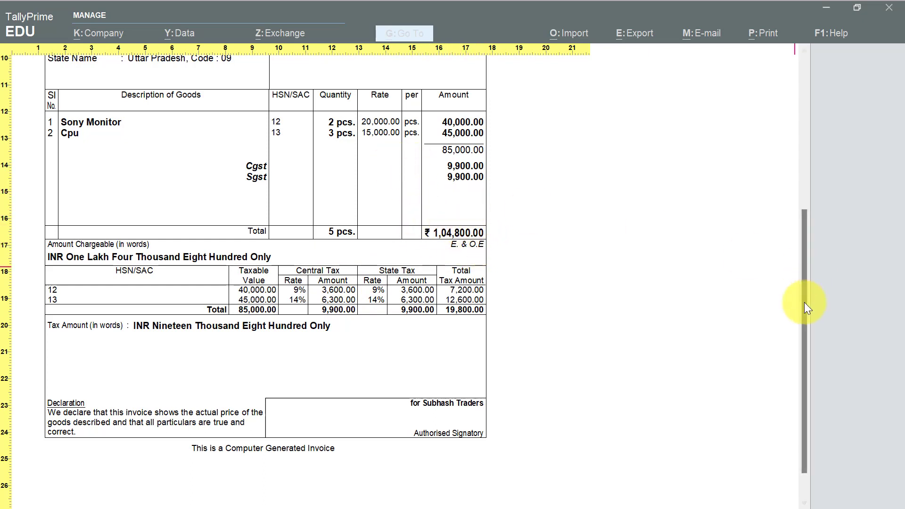
drag(799, 312, 803, 159)
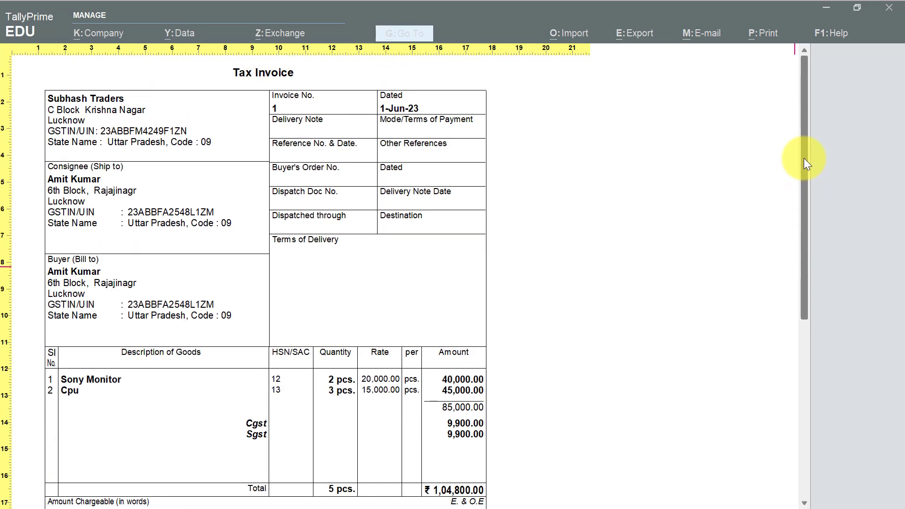
key(Escape)
key(Escape)
key(Escape)
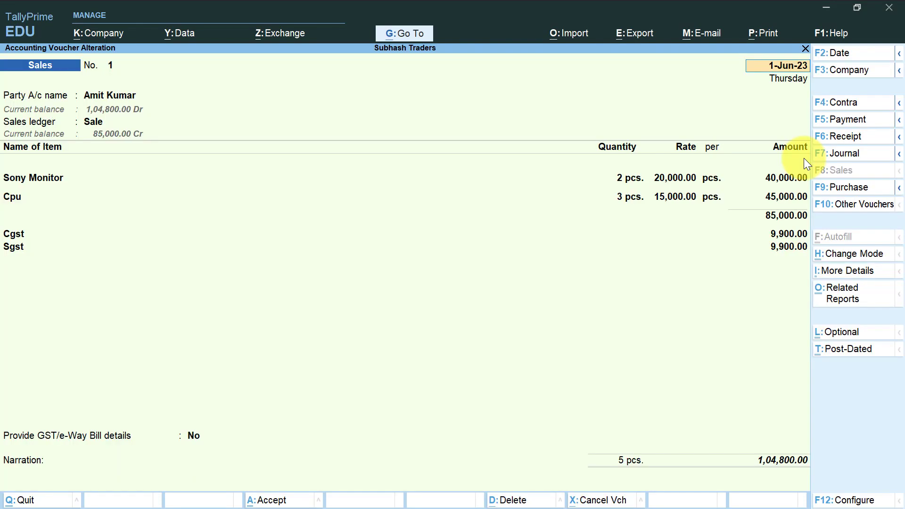